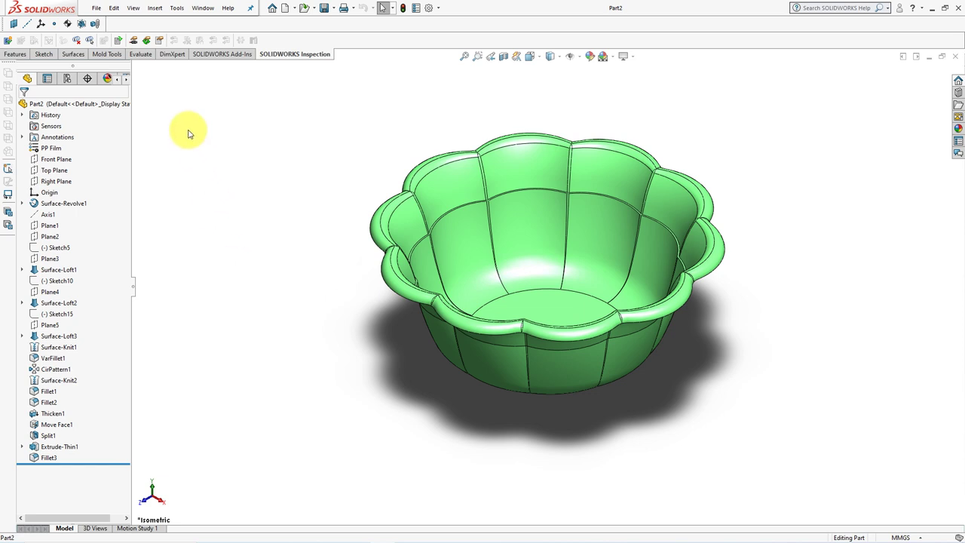
# Apply a uniform 1.02 Scale feature to the bowl body about the origin rather than the centroid
pyautogui.click(106, 55)
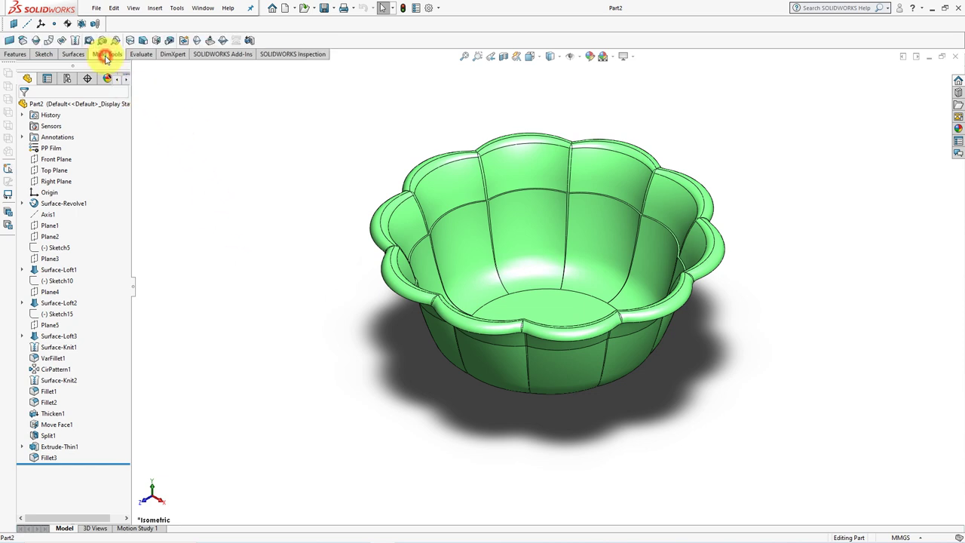
pyautogui.click(169, 40)
pyautogui.click(450, 194)
pyautogui.click(86, 146)
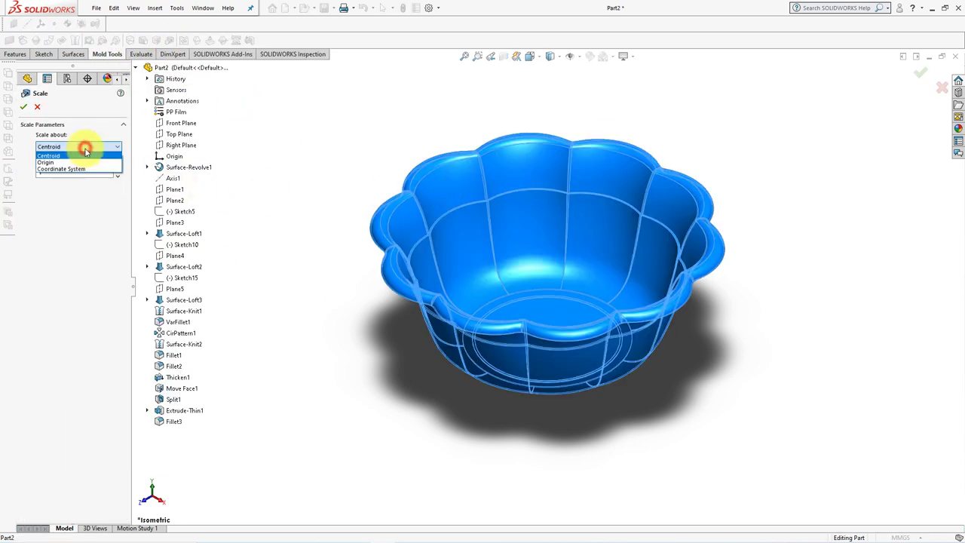
pyautogui.click(85, 159)
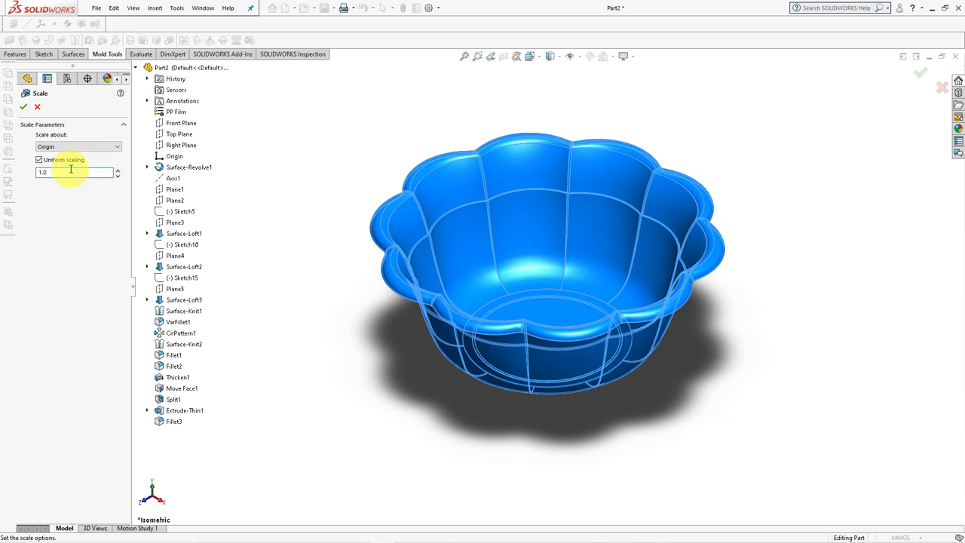
pyautogui.click(23, 109)
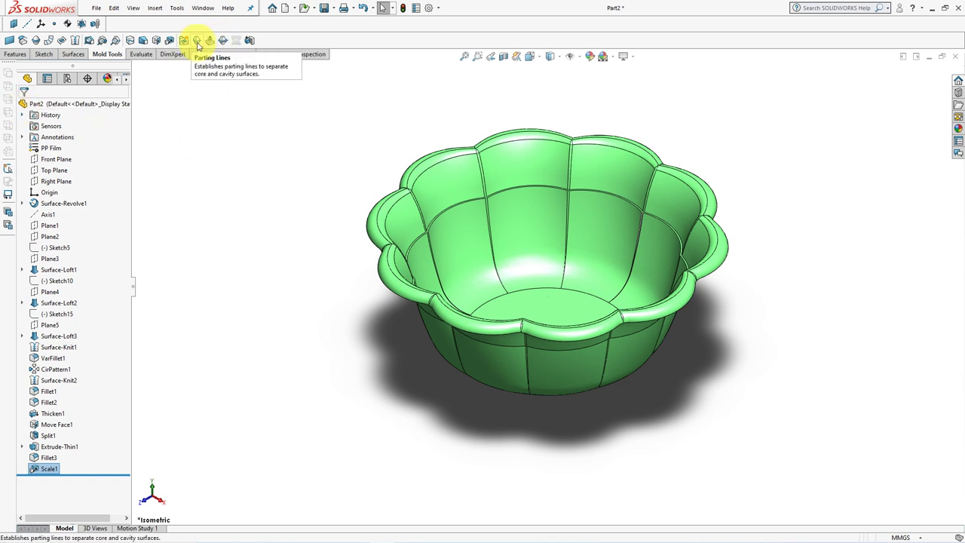
# Start a parting line and set its pull direction from a rim face on the bowl's underside
pyautogui.click(199, 43)
pyautogui.moveTo(355, 295); pyautogui.dragTo(352, 130, button='middle')
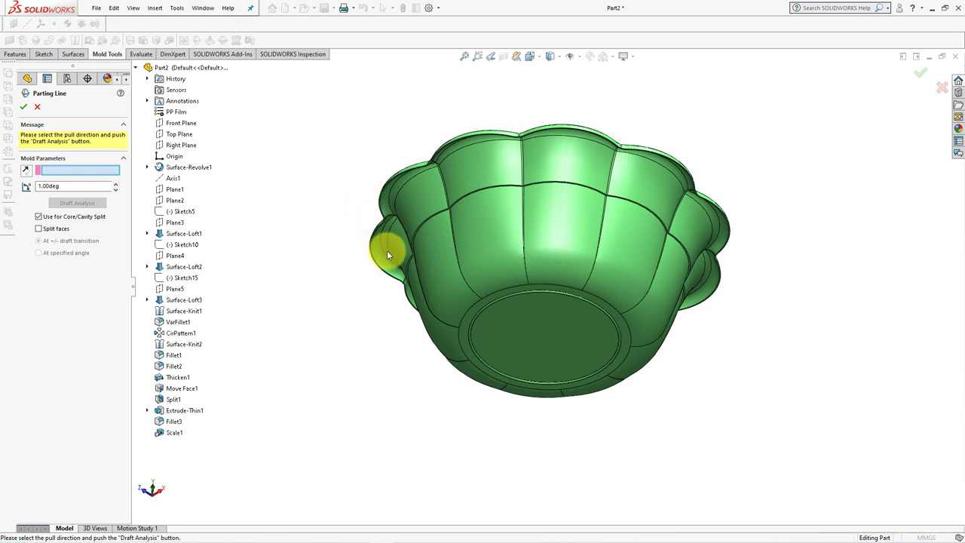
pyautogui.scroll(-3, 386, 250)
pyautogui.scroll(-2, 377, 250)
pyautogui.scroll(-2, 398, 276)
pyautogui.scroll(-2, 330, 247)
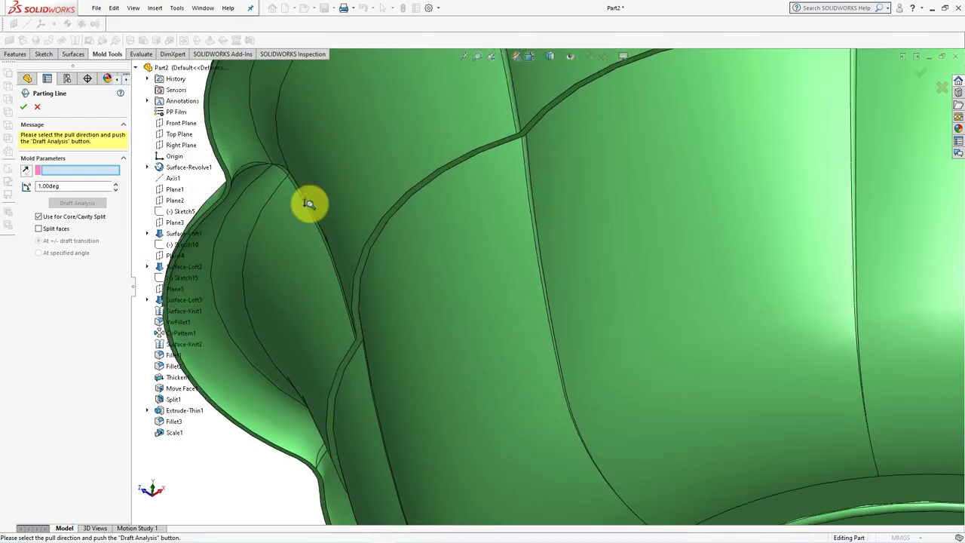
pyautogui.moveTo(308, 203); pyautogui.dragTo(390, 218, button='middle')
pyautogui.click(385, 201)
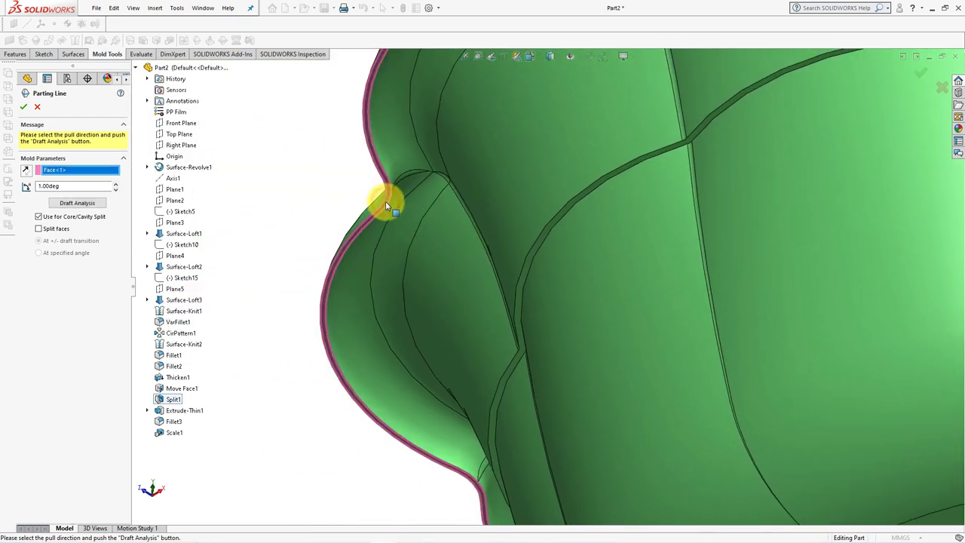
# Run a 1° draft analysis and select the rim edges into a closed 10-edge parting line
pyautogui.click(78, 203)
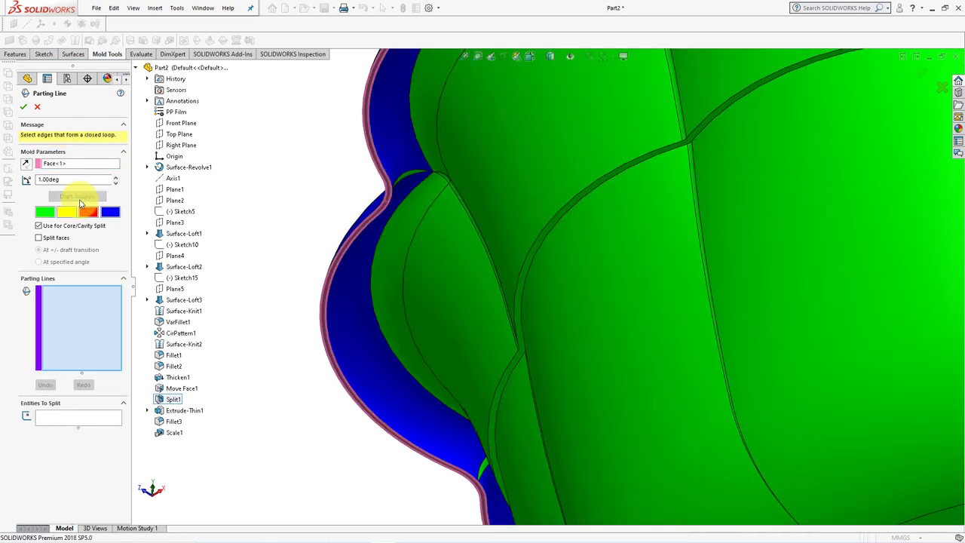
pyautogui.click(326, 272)
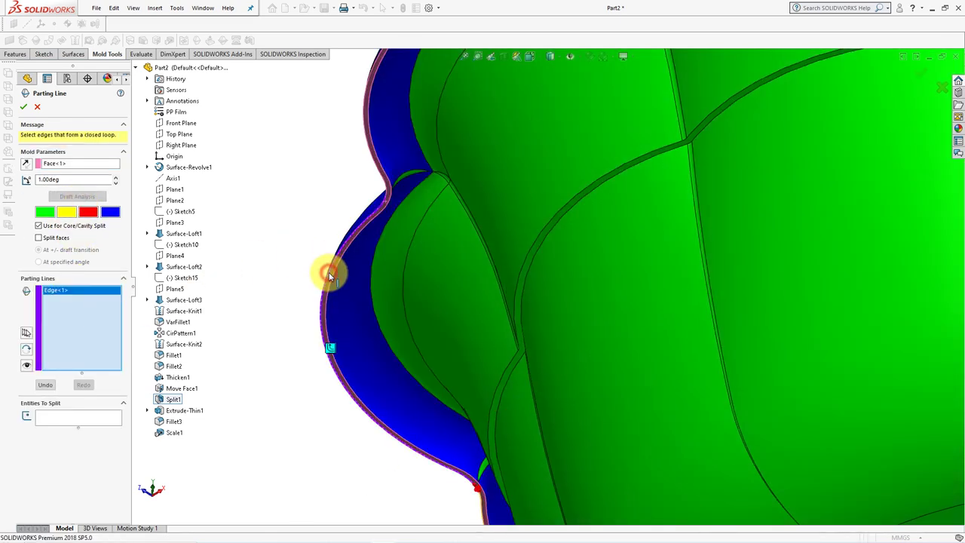
pyautogui.click(332, 348)
pyautogui.press('f')
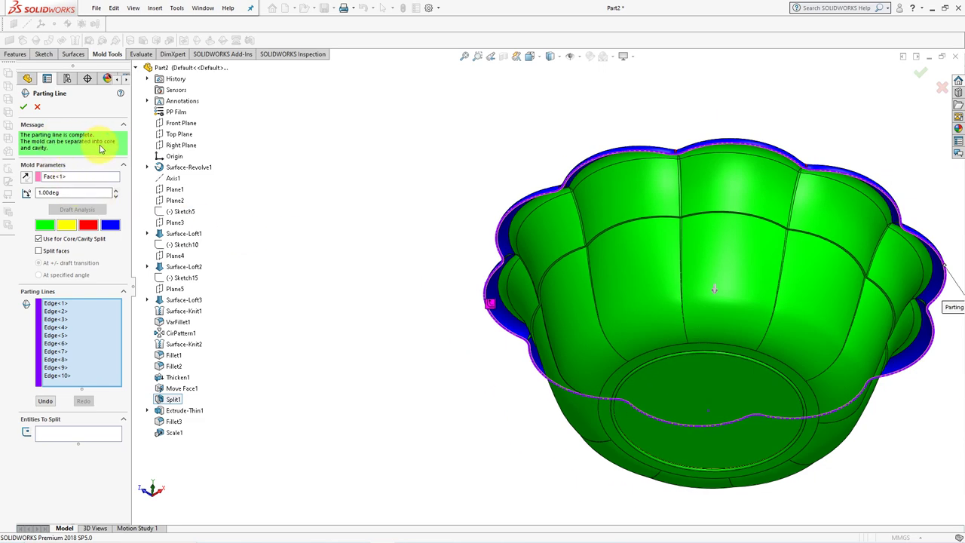
pyautogui.click(22, 108)
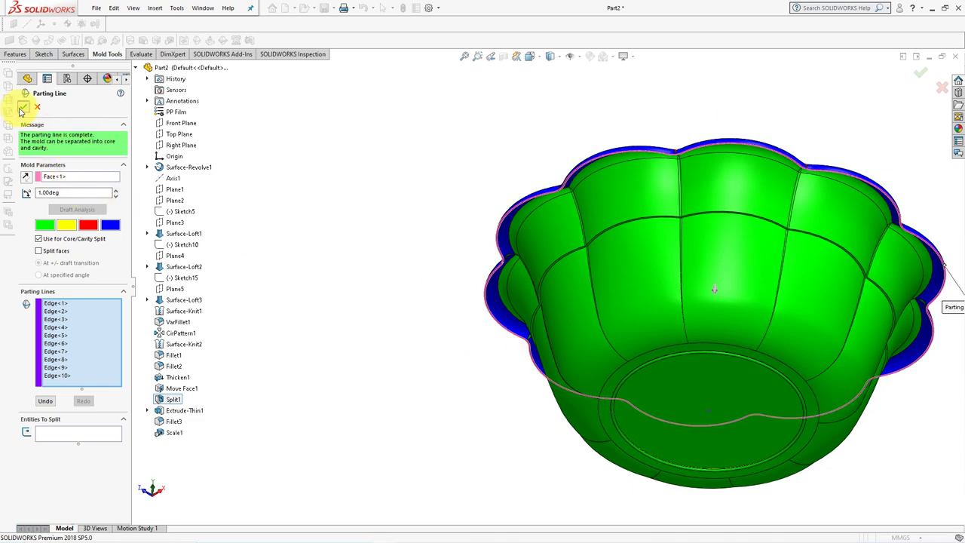
pyautogui.moveTo(358, 181)
pyautogui.mouseDown(button='middle')
pyautogui.moveTo(463, 340)
pyautogui.moveTo(448, 325)
pyautogui.moveTo(336, 330)
pyautogui.moveTo(228, 172)
pyautogui.mouseUp(button='middle')
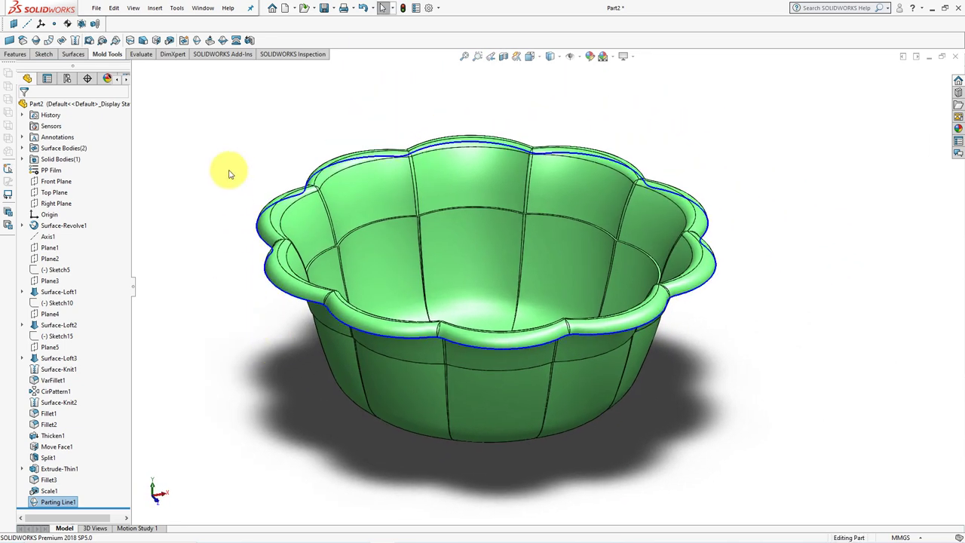
# Create a flat 140 mm parting surface from Parting Line1, perpendicular to pull
pyautogui.click(223, 40)
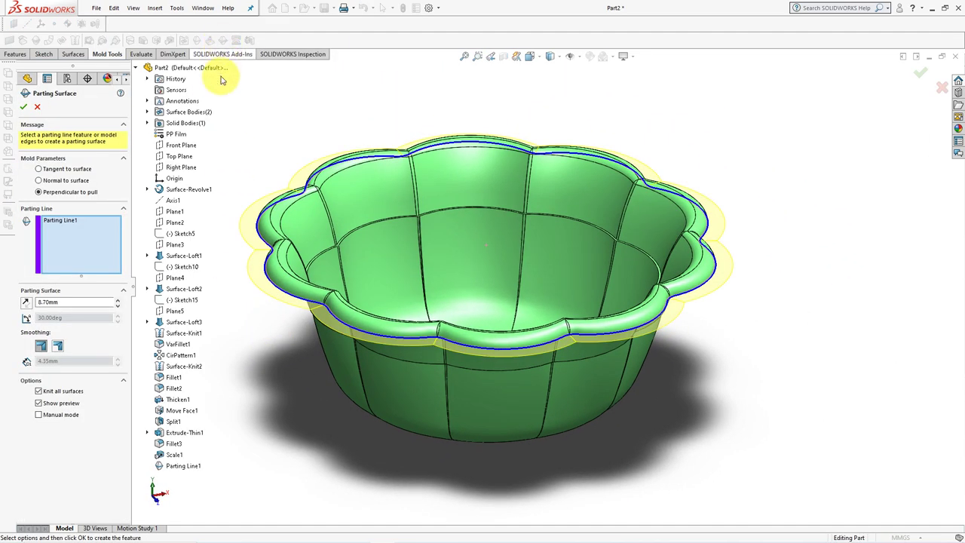
pyautogui.click(116, 300)
pyautogui.write('140')
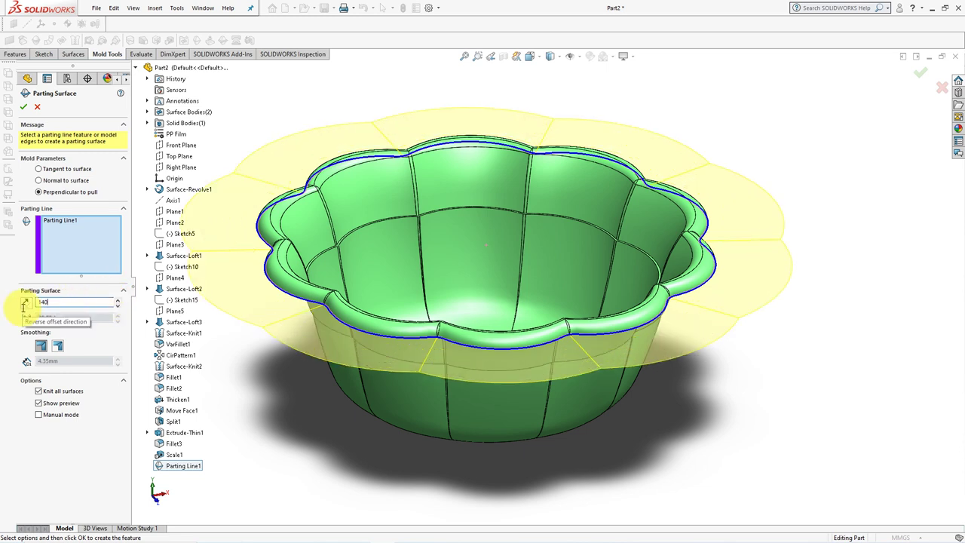
pyautogui.press('Return')
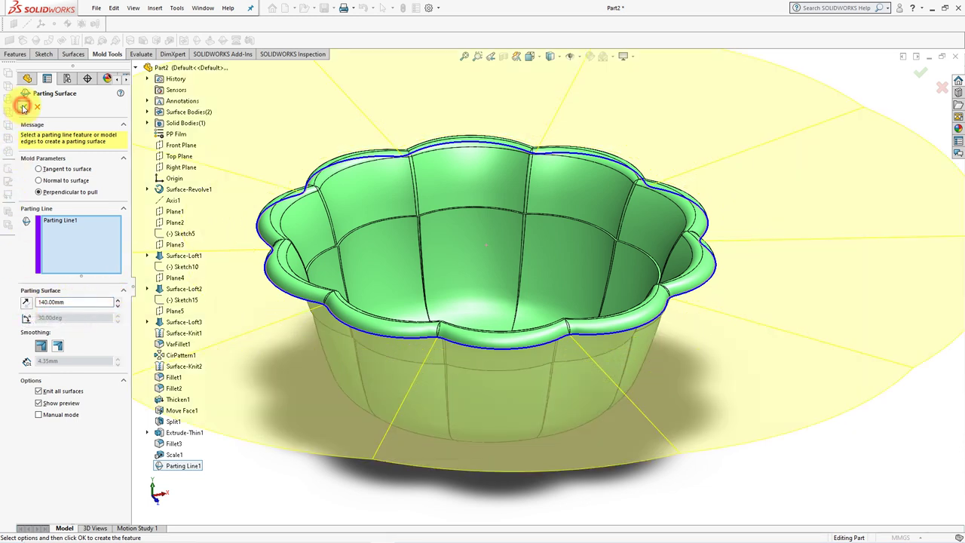
pyautogui.click(23, 110)
pyautogui.scroll(3, 355, 241)
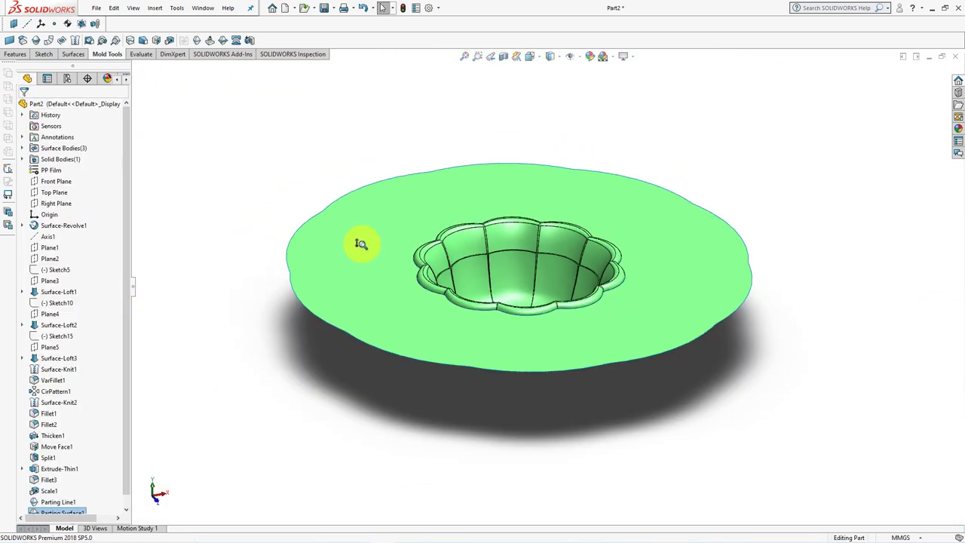
pyautogui.moveTo(355, 241)
pyautogui.mouseDown(button='middle')
pyautogui.moveTo(282, 194)
pyautogui.moveTo(282, 101)
pyautogui.moveTo(278, 199)
pyautogui.mouseUp(button='middle')
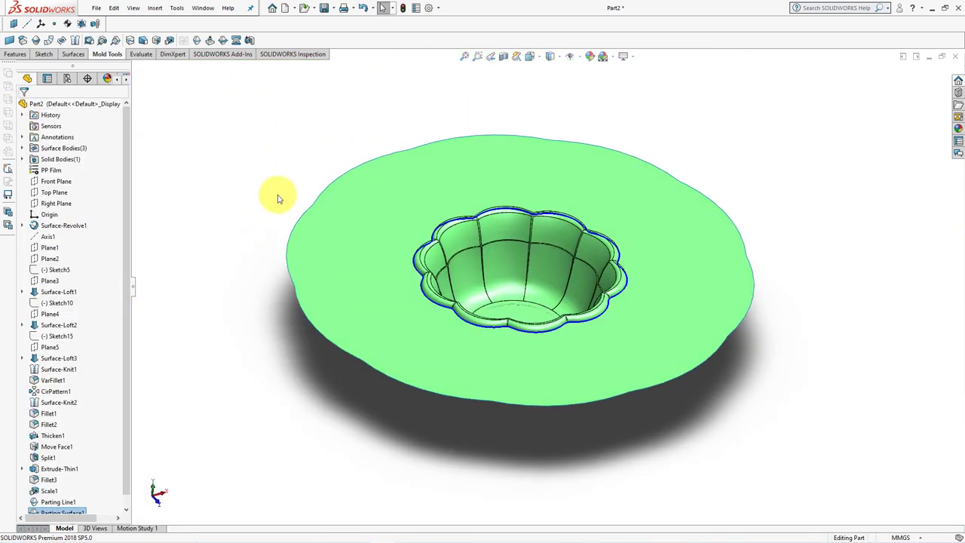
# Begin a Tooling Split sketch on the parting surface with a center rectangle at the bowl's origin
pyautogui.click(235, 41)
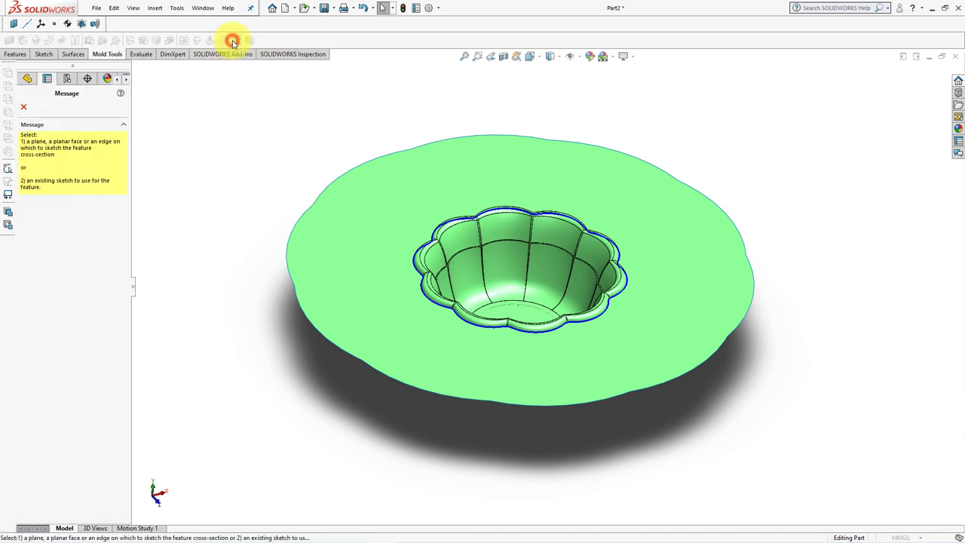
pyautogui.click(360, 245)
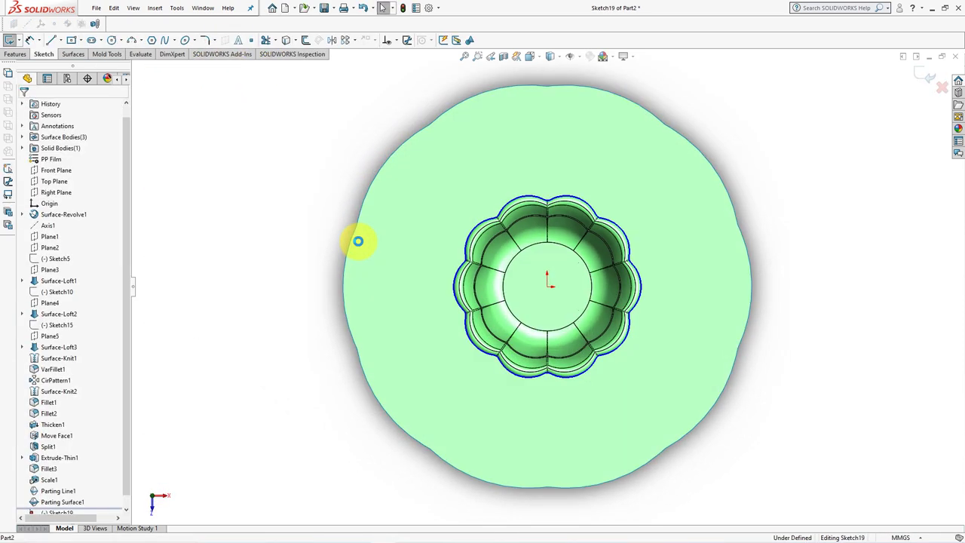
pyautogui.click(72, 40)
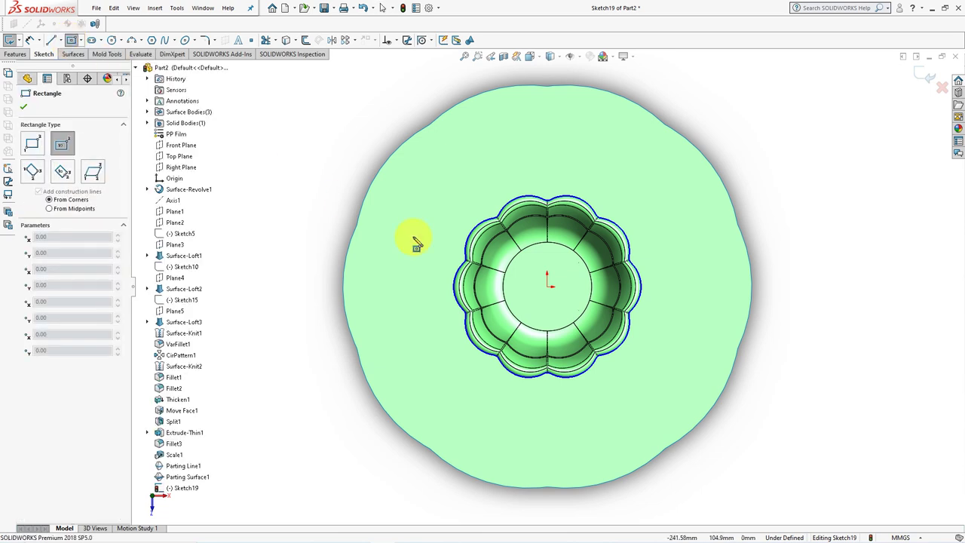
pyautogui.click(549, 288)
pyautogui.click(670, 157)
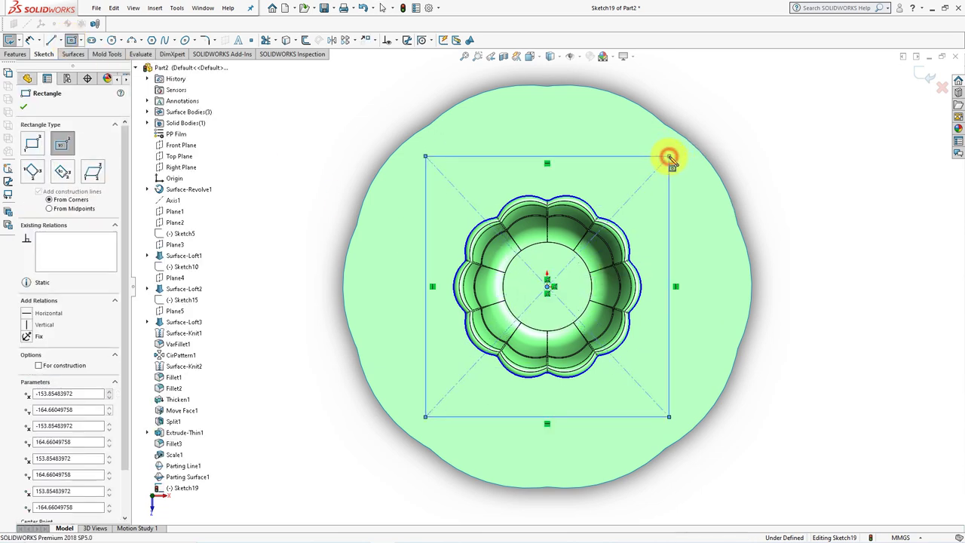
# Dimension the rectangle's width and height to 340 mm each
pyautogui.click(29, 40)
pyautogui.click(490, 157)
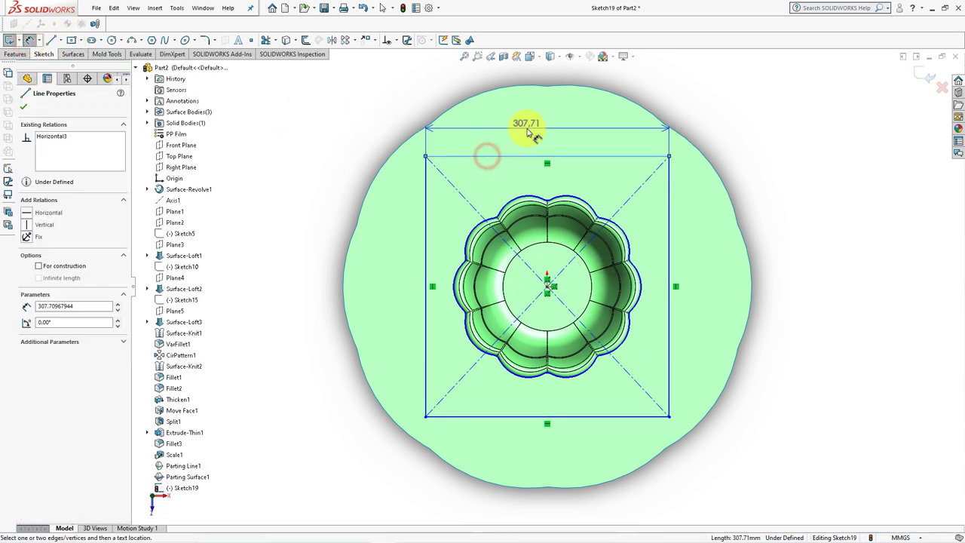
pyautogui.click(527, 131)
pyautogui.write('340')
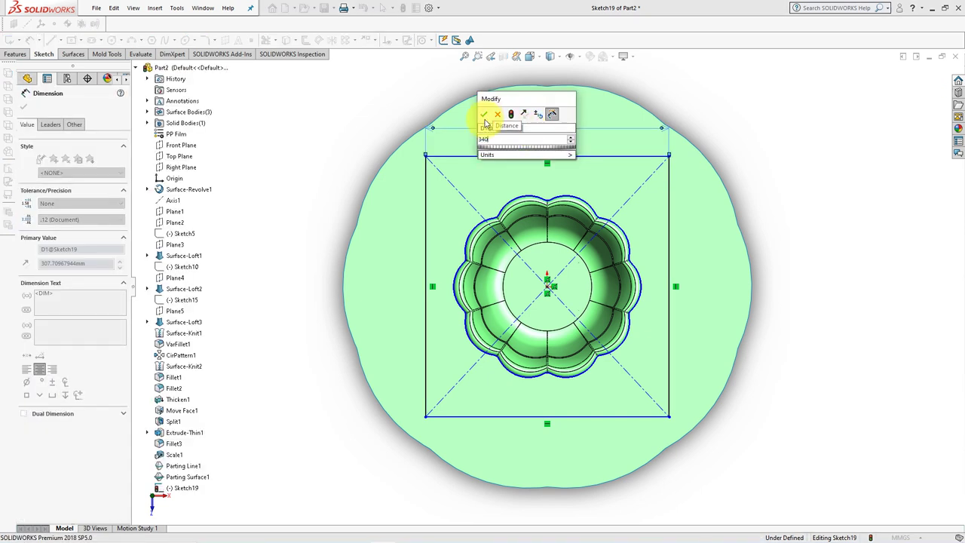
pyautogui.click(484, 114)
pyautogui.click(411, 226)
pyautogui.click(381, 265)
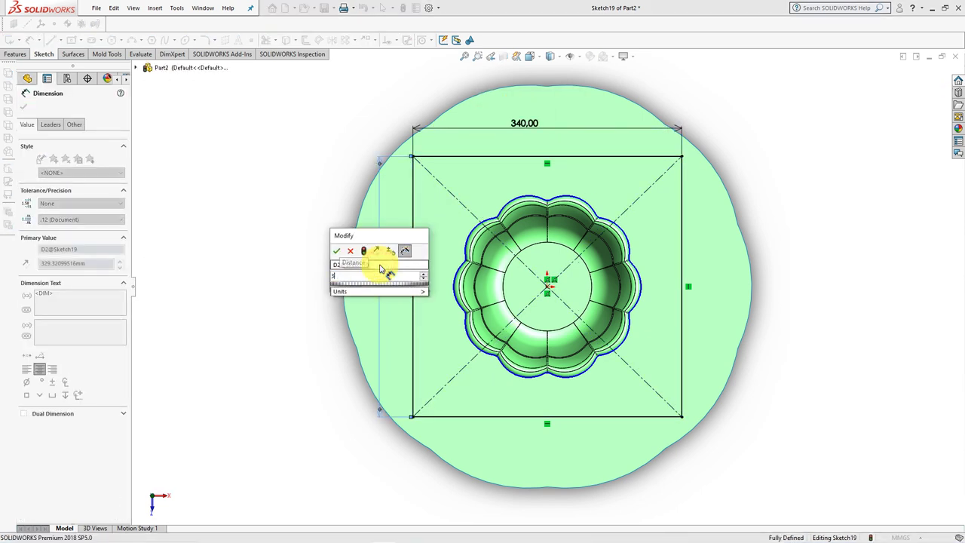
pyautogui.click(337, 251)
pyautogui.moveTo(340, 254); pyautogui.dragTo(284, 219, button='middle')
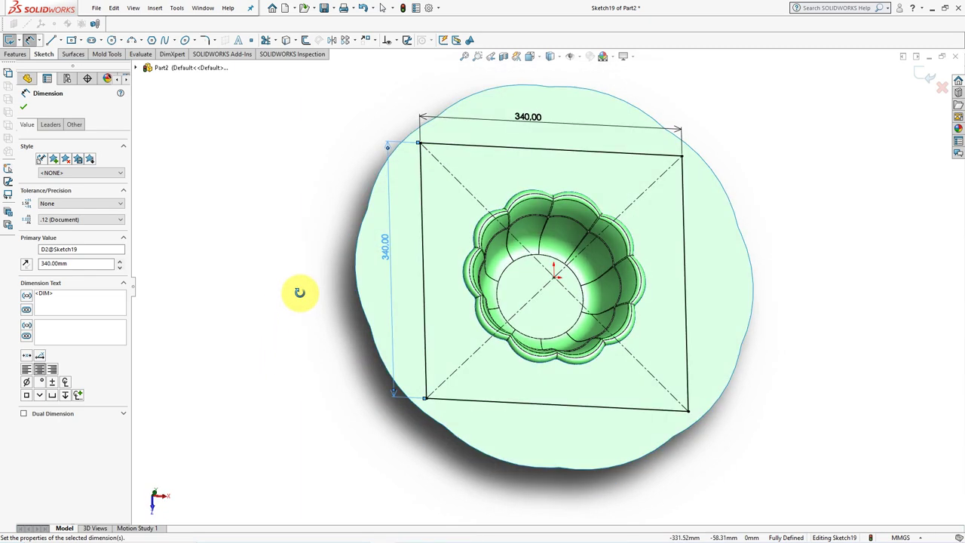
pyautogui.click(23, 106)
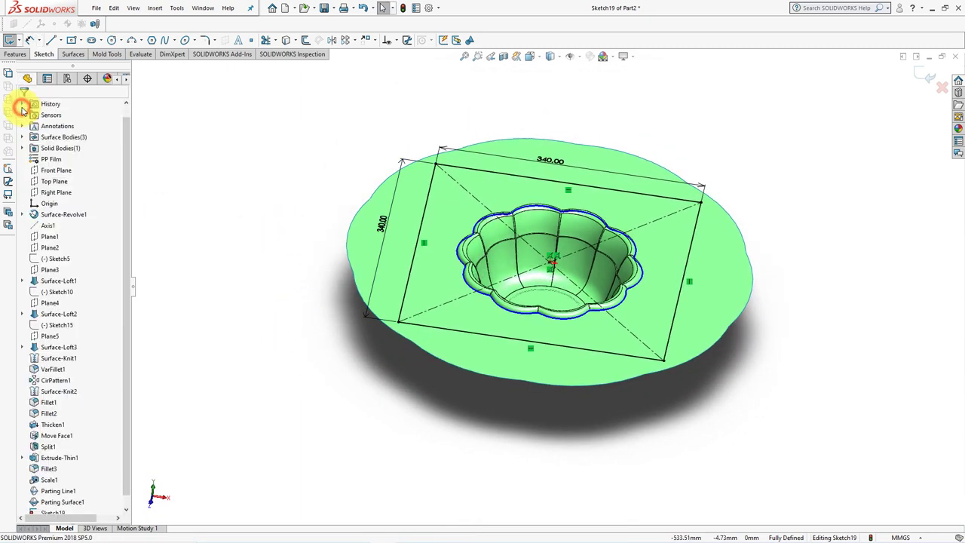
# Exit the sketch and set the tooling block depths to 129 mm and 75 mm
pyautogui.click(923, 72)
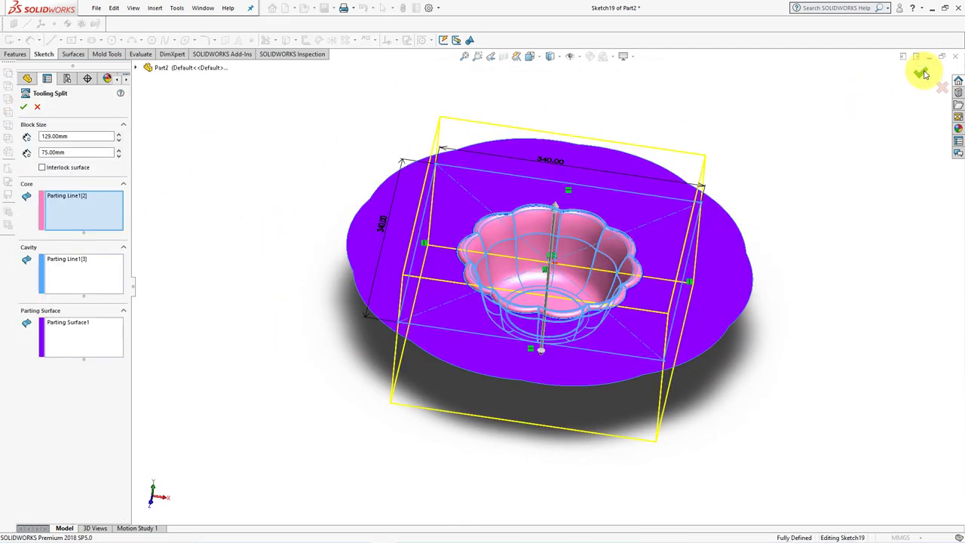
pyautogui.moveTo(470, 247)
pyautogui.mouseDown(button='middle')
pyautogui.moveTo(267, 254)
pyautogui.moveTo(262, 198)
pyautogui.mouseUp(button='middle')
pyautogui.click(118, 133)
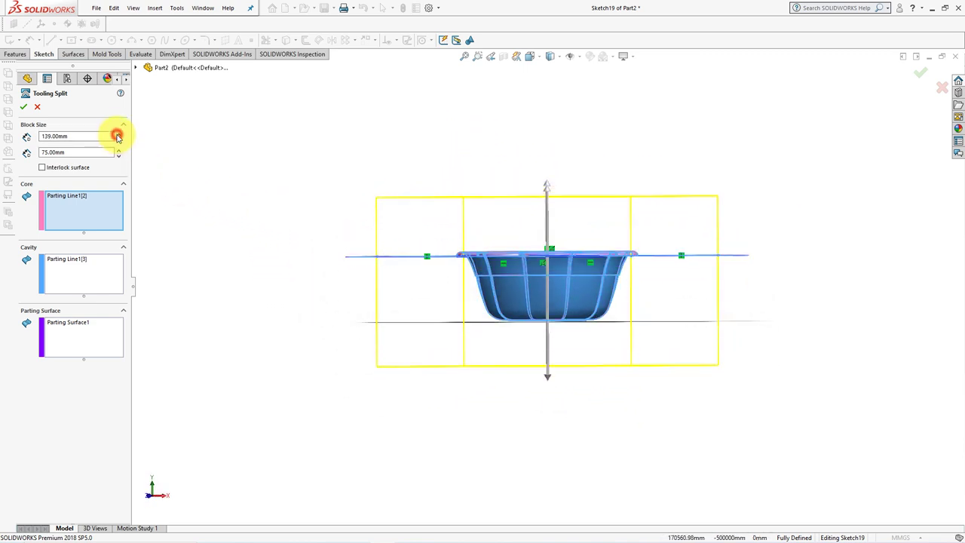
pyautogui.click(118, 140)
pyautogui.click(118, 150)
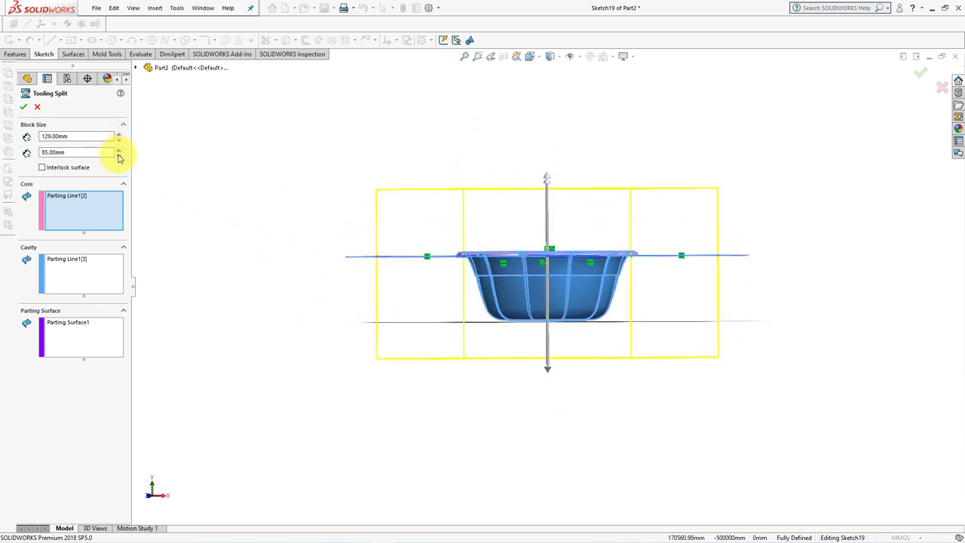
pyautogui.click(118, 155)
pyautogui.moveTo(172, 176); pyautogui.dragTo(258, 245, button='middle')
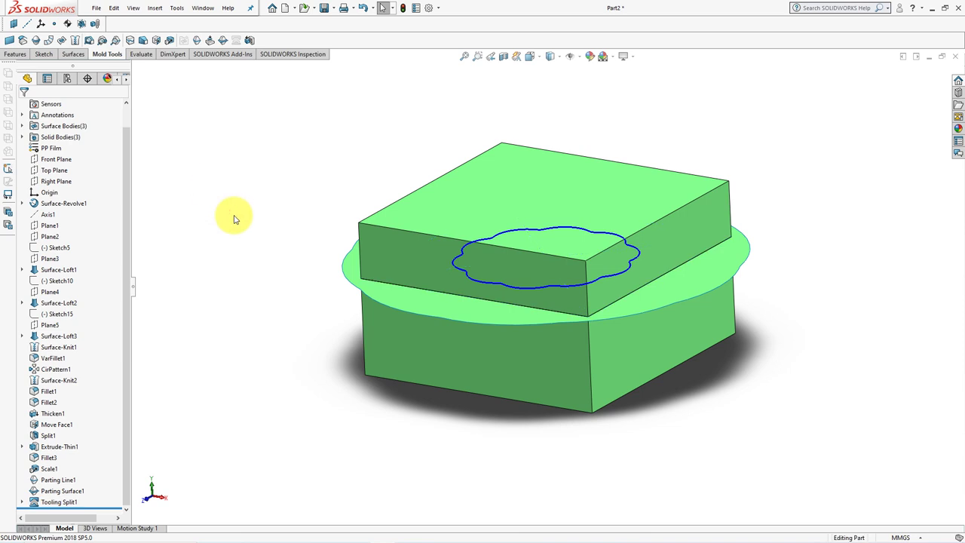
# Hide Parting Line1 and the parting surface, then try a section view of the blocks and close it
pyautogui.click(60, 480)
pyautogui.click(63, 491)
pyautogui.click(75, 463)
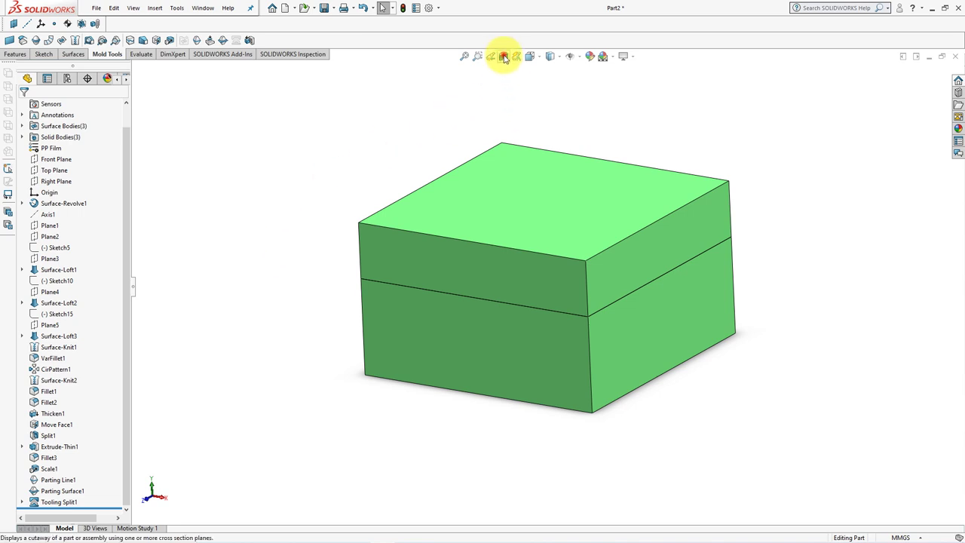
pyautogui.click(505, 58)
pyautogui.click(22, 106)
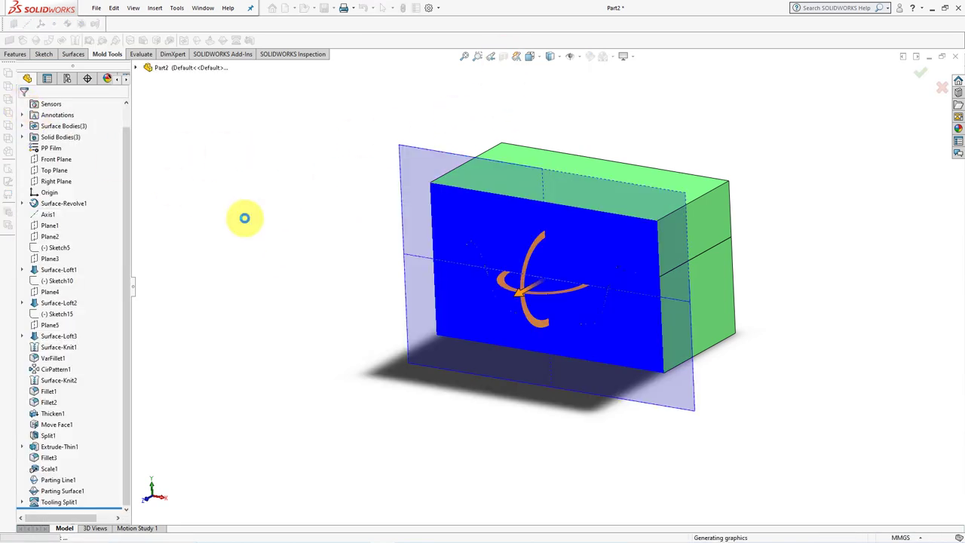
pyautogui.click(495, 302)
pyautogui.scroll(-3, 495, 302)
pyautogui.click(158, 239)
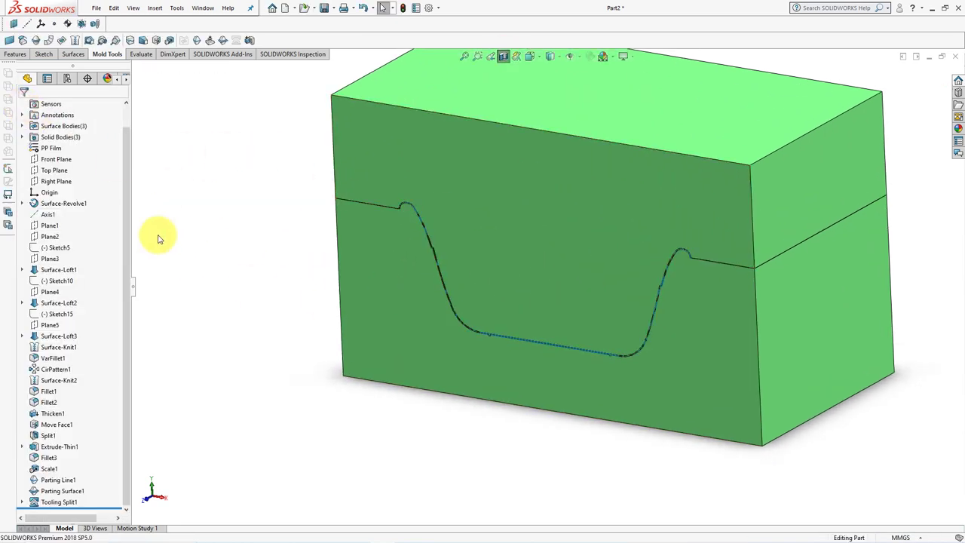
# Hide the Parting Line1[1] solid body and all surface bodies from the bodies folders
pyautogui.click(22, 136)
pyautogui.click(49, 148)
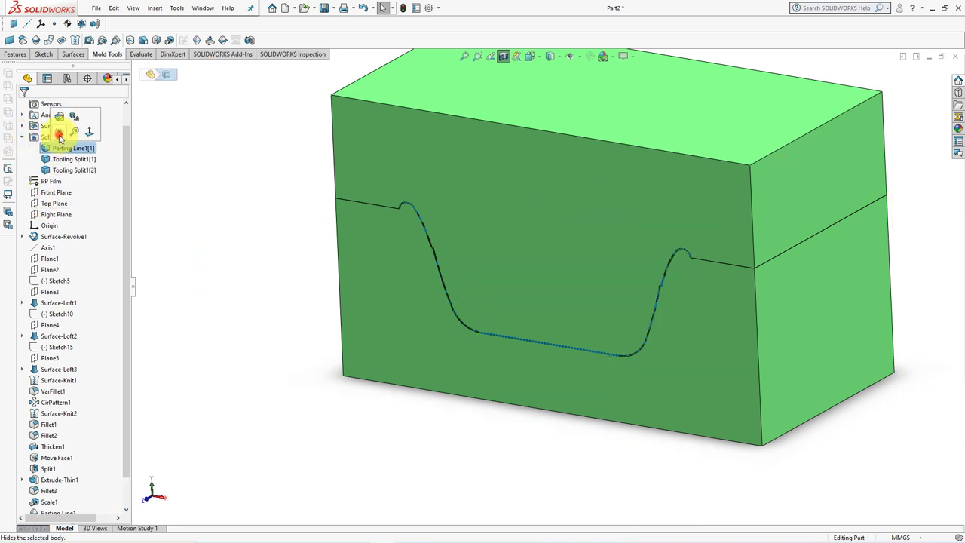
pyautogui.click(59, 135)
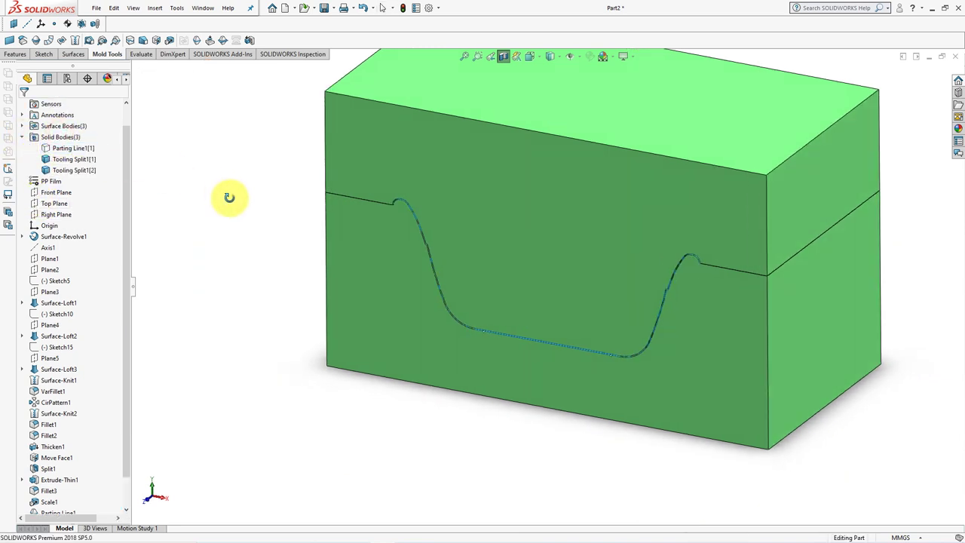
pyautogui.click(21, 126)
pyautogui.click(39, 128)
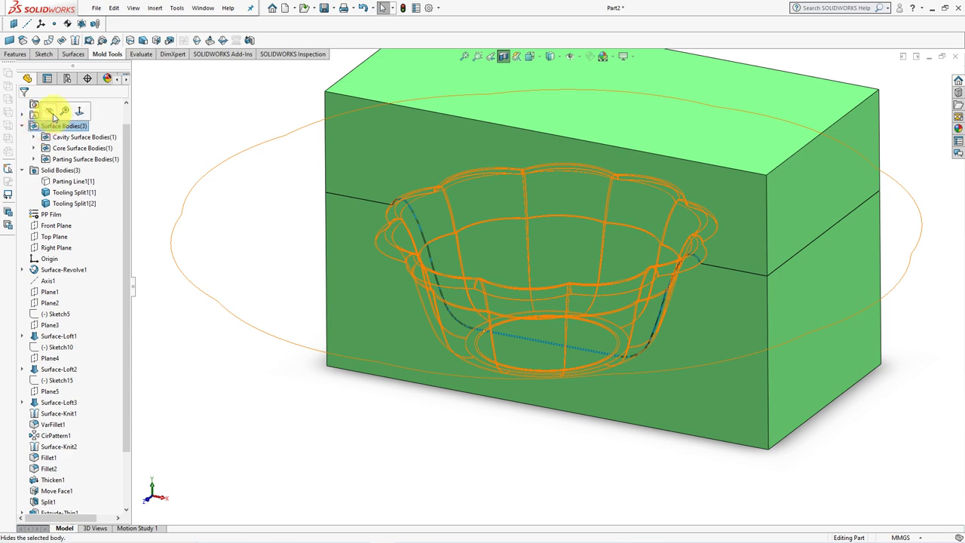
pyautogui.click(62, 110)
# Hide the upper tooling block and look into the flower-shaped cavity
pyautogui.moveTo(251, 205)
pyautogui.mouseDown(button='middle')
pyautogui.moveTo(260, 165)
pyautogui.moveTo(246, 211)
pyautogui.mouseUp(button='middle')
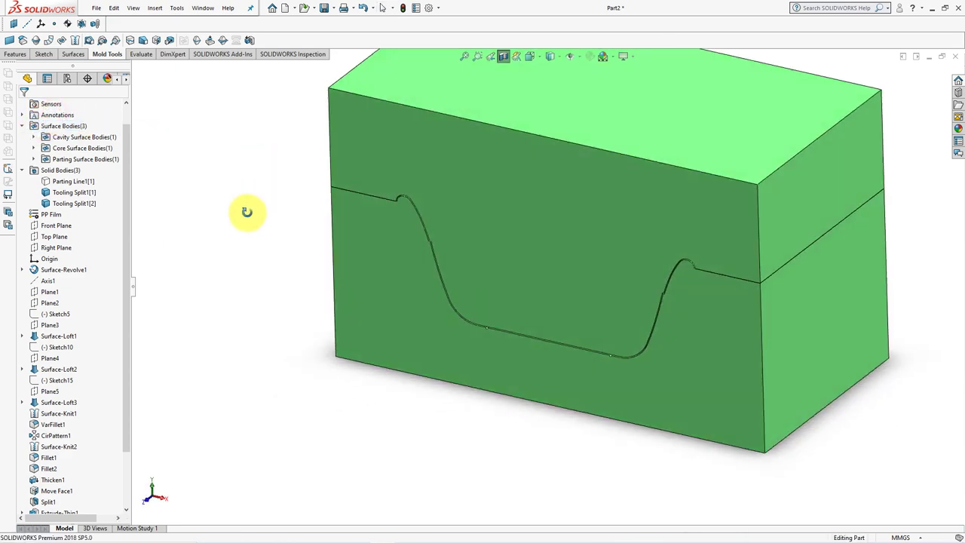
pyautogui.press('f')
pyautogui.click(502, 59)
pyautogui.click(478, 140)
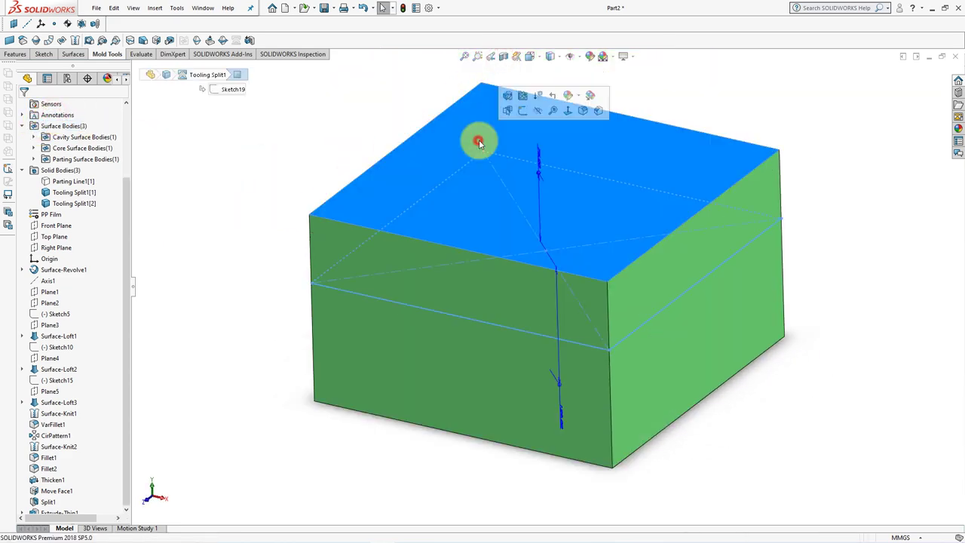
pyautogui.click(532, 119)
pyautogui.moveTo(308, 153)
pyautogui.mouseDown(button='middle')
pyautogui.moveTo(317, 231)
pyautogui.moveTo(321, 184)
pyautogui.mouseUp(button='middle')
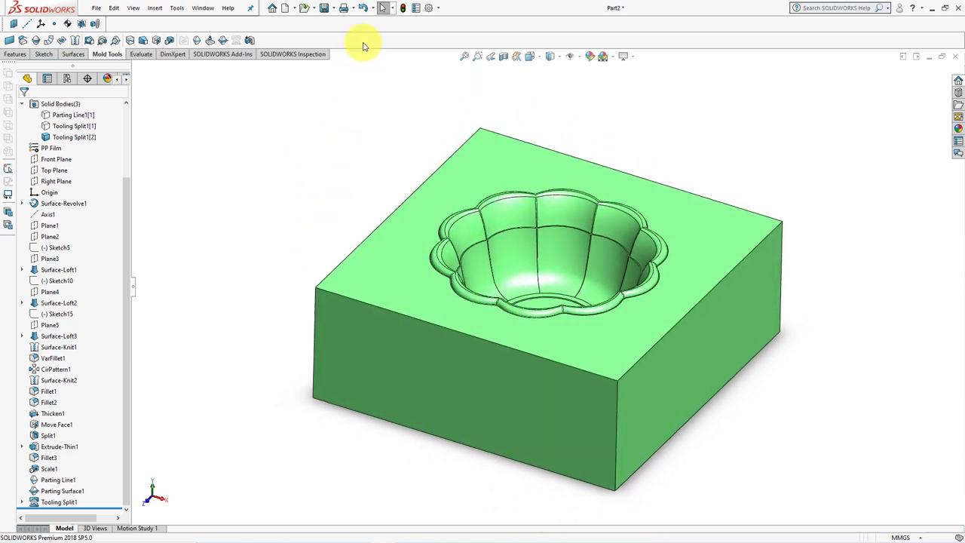
# Bring back the upper block, hide the lower one to view the impression from below, leaving one block shown
pyautogui.click(363, 8)
pyautogui.click(348, 343)
pyautogui.click(407, 312)
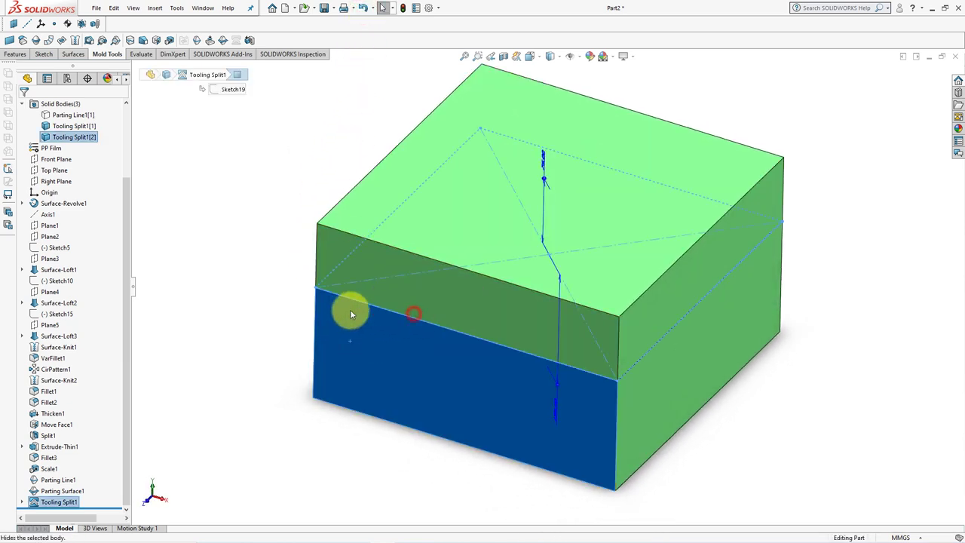
pyautogui.moveTo(291, 344)
pyautogui.mouseDown(button='middle')
pyautogui.moveTo(318, 194)
pyautogui.moveTo(327, 266)
pyautogui.moveTo(297, 323)
pyautogui.moveTo(312, 168)
pyautogui.moveTo(303, 172)
pyautogui.mouseUp(button='middle')
pyautogui.click(67, 138)
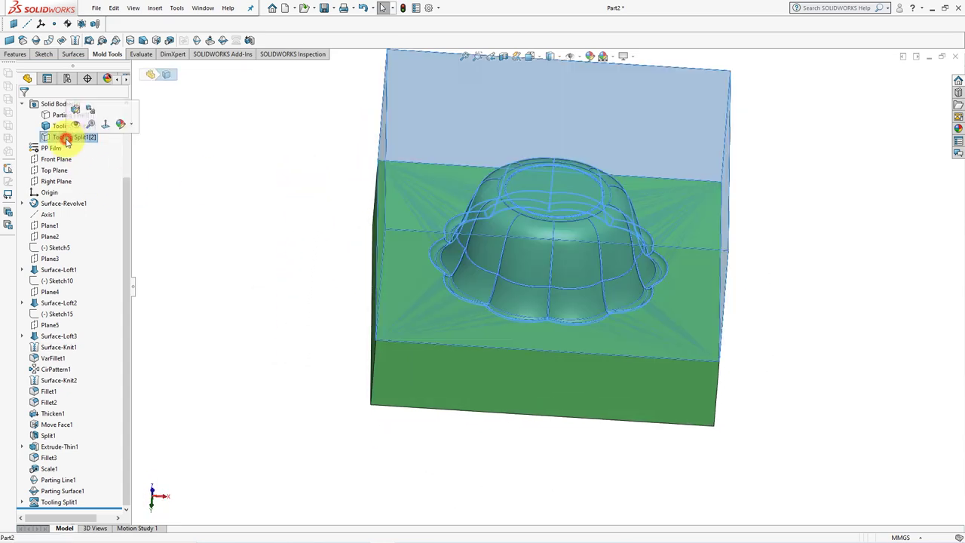
pyautogui.click(76, 127)
pyautogui.click(97, 110)
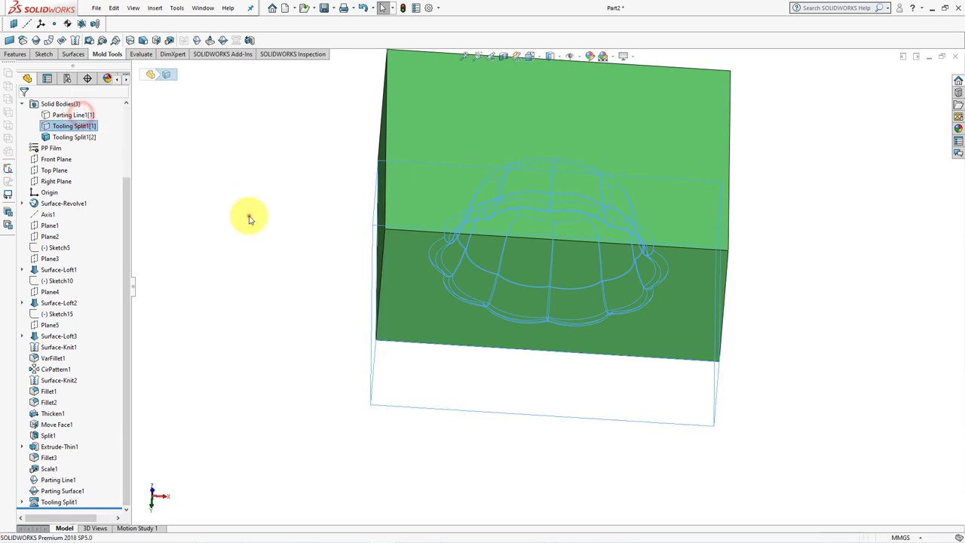
pyautogui.moveTo(286, 392); pyautogui.dragTo(274, 322, button='middle')
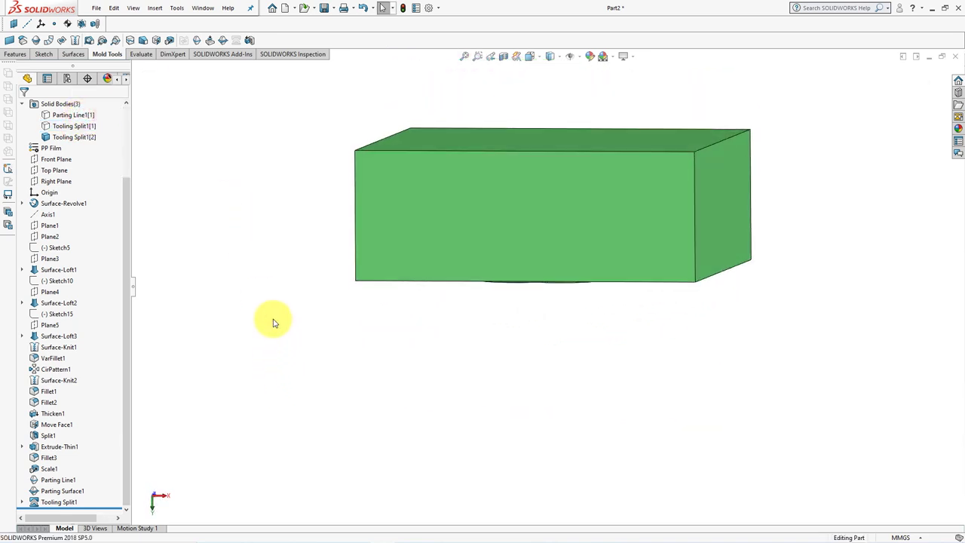
# Open a new sketch on the Front Plane, viewed normal to it
pyautogui.click(56, 159)
pyautogui.click(106, 149)
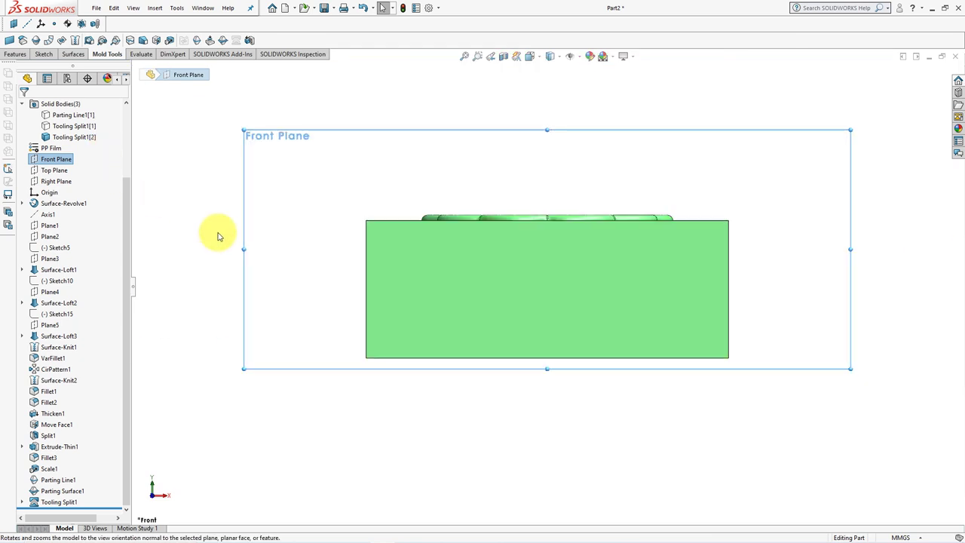
pyautogui.click(39, 158)
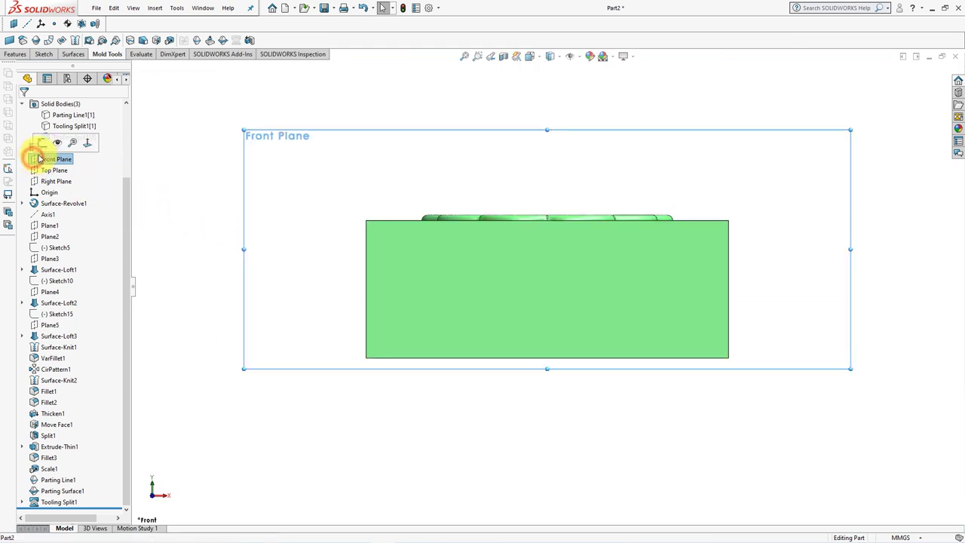
pyautogui.click(41, 147)
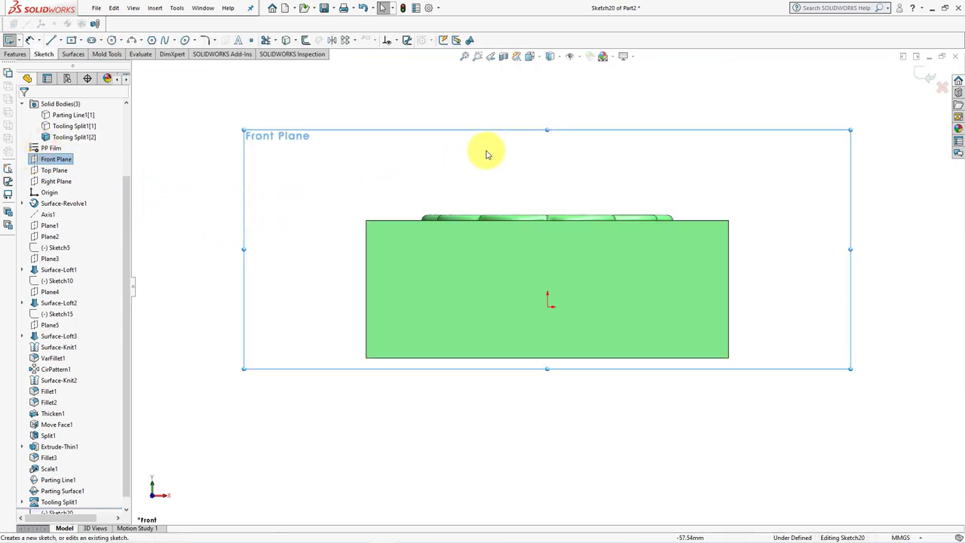
# Display the part as wireframe and choose the Centerline line type
pyautogui.click(552, 60)
pyautogui.click(551, 125)
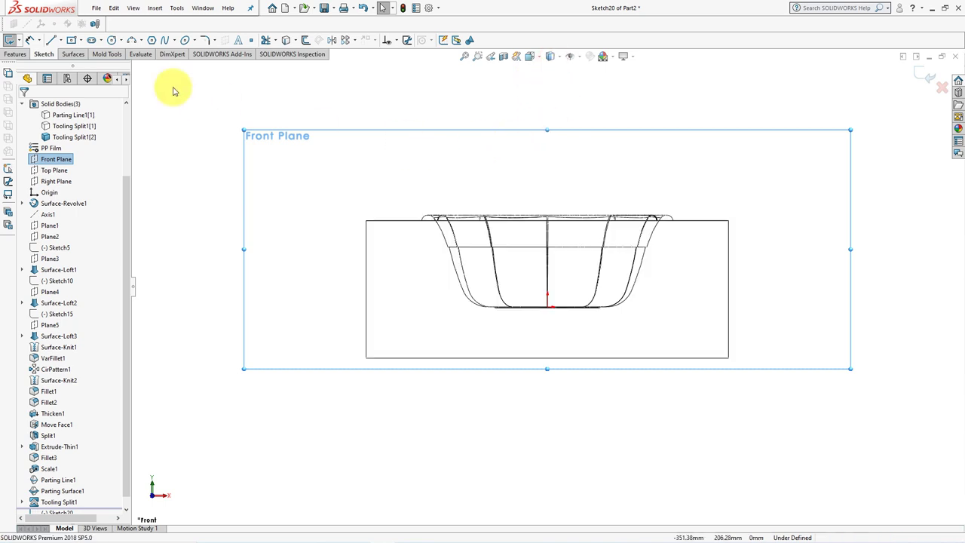
pyautogui.click(62, 40)
pyautogui.click(67, 67)
# Draw a vertical centerline from the origin down below the bowl's bottom
pyautogui.click(548, 306)
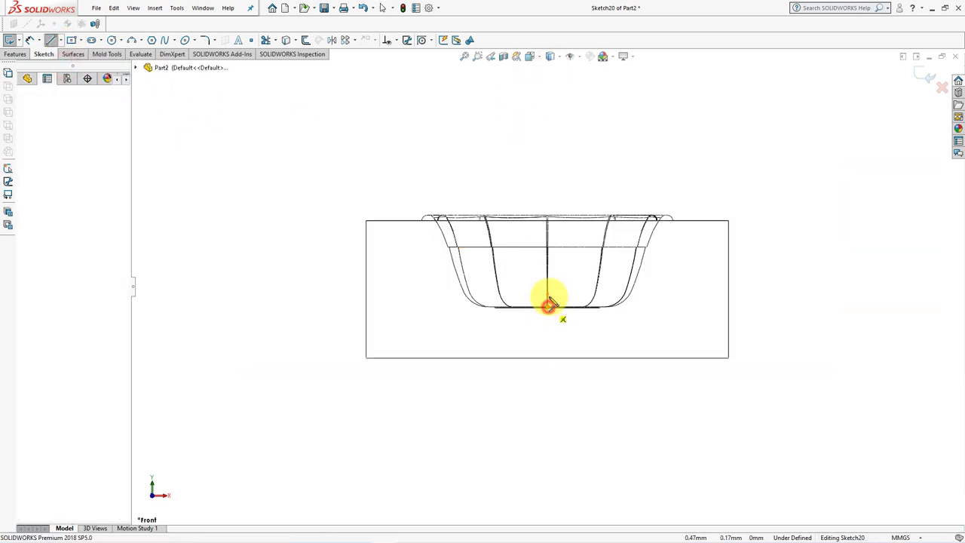
pyautogui.click(548, 357)
pyautogui.rightClick(566, 377)
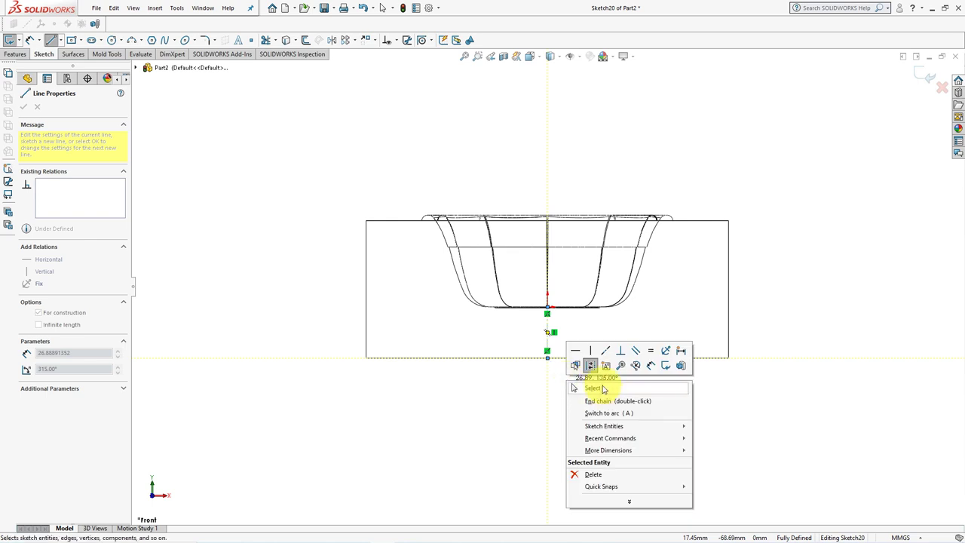
pyautogui.click(602, 392)
# Sketch a slanted line down from the block's top edge, then a horizontal line out to the left
pyautogui.click(51, 40)
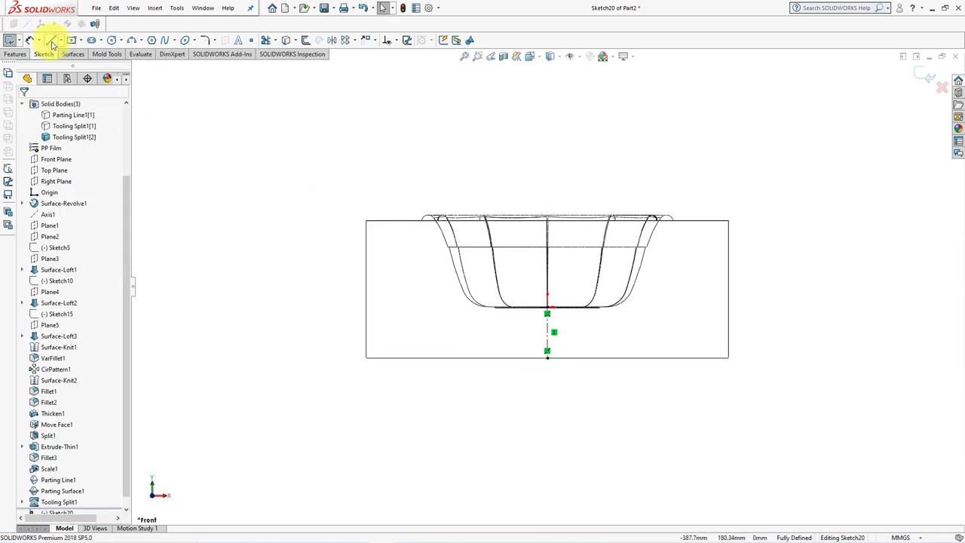
pyautogui.click(401, 220)
pyautogui.click(393, 259)
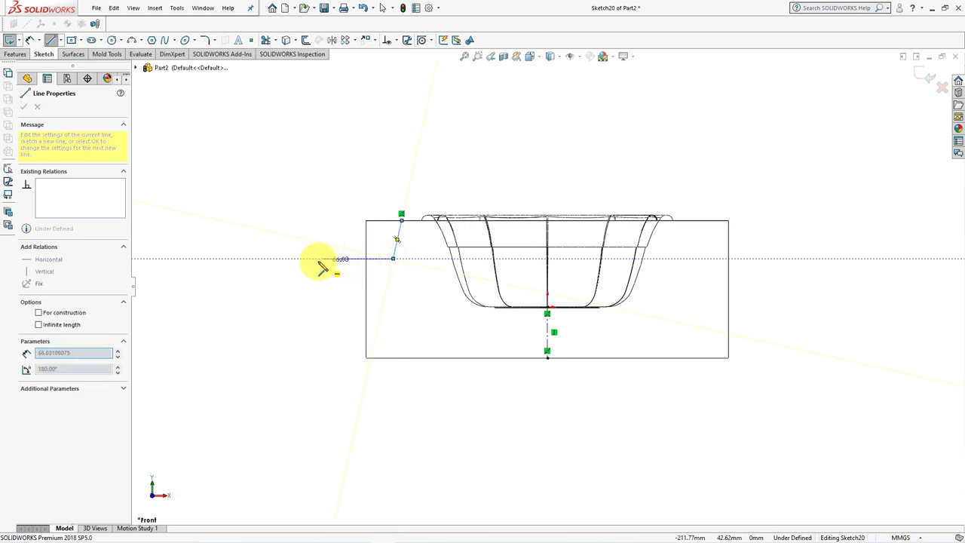
pyautogui.click(245, 260)
pyautogui.rightClick(245, 261)
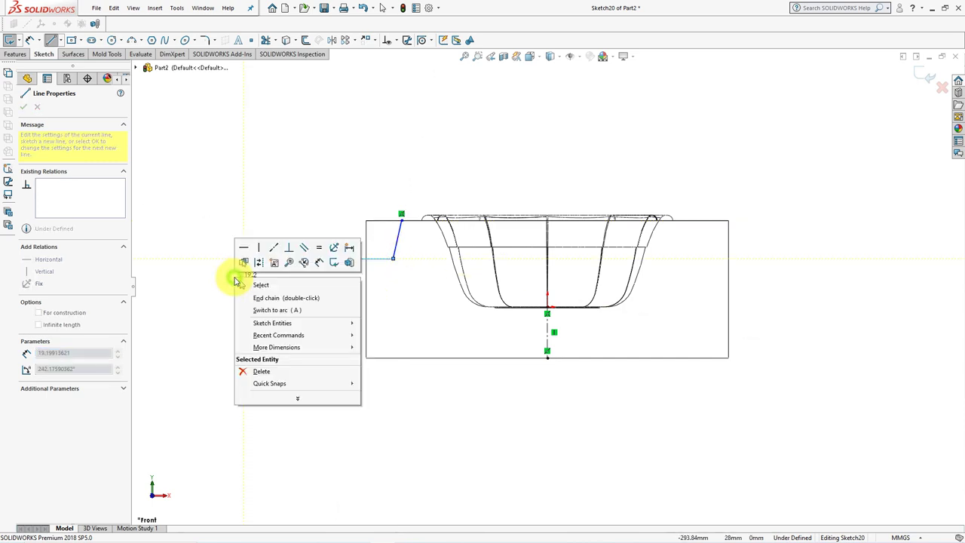
pyautogui.click(245, 281)
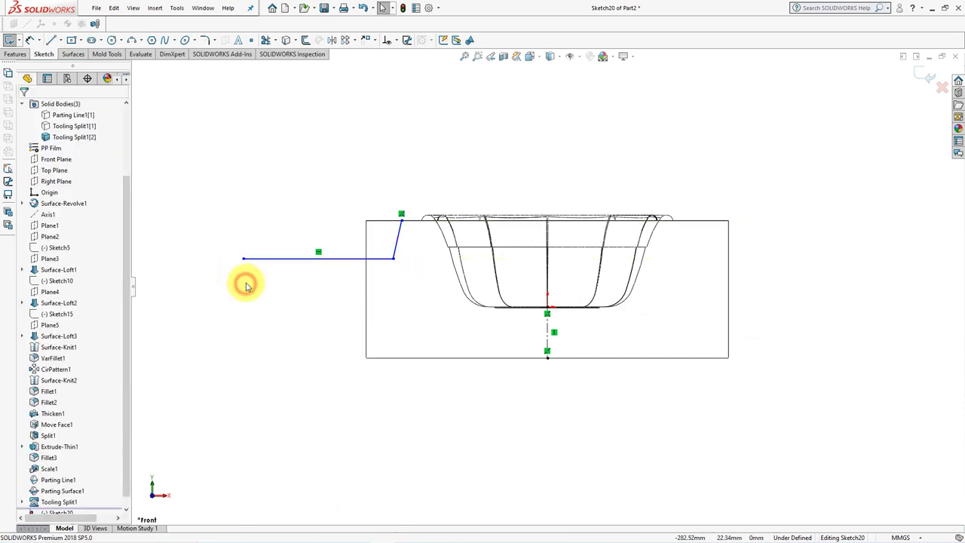
# Dimension the angle between the slanted line and the centerline to 10°
pyautogui.click(30, 42)
pyautogui.click(403, 235)
pyautogui.click(546, 331)
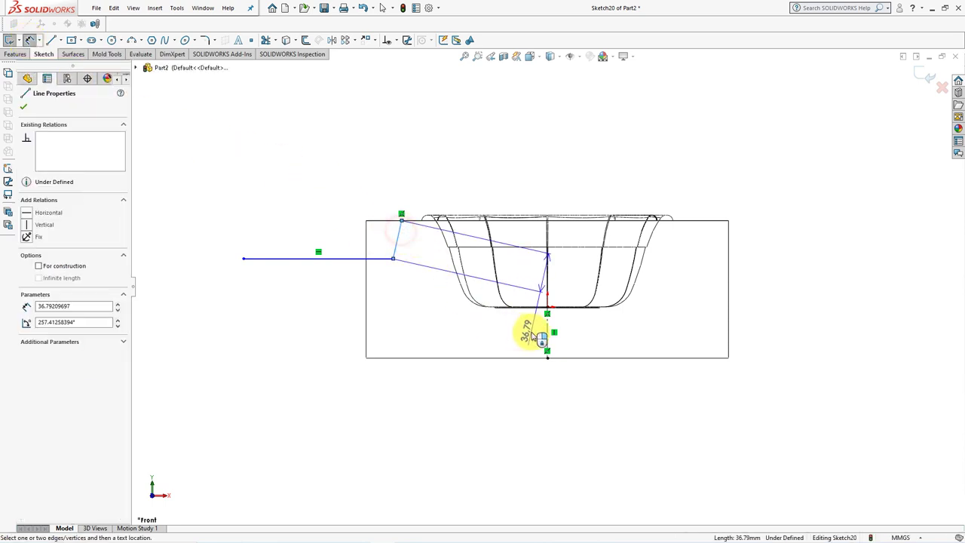
pyautogui.click(471, 336)
pyautogui.write('10')
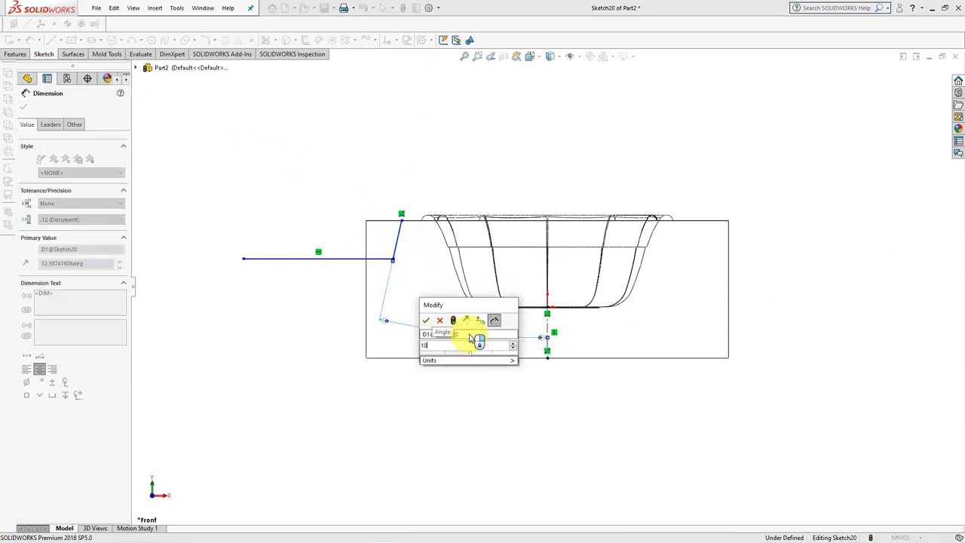
pyautogui.click(426, 322)
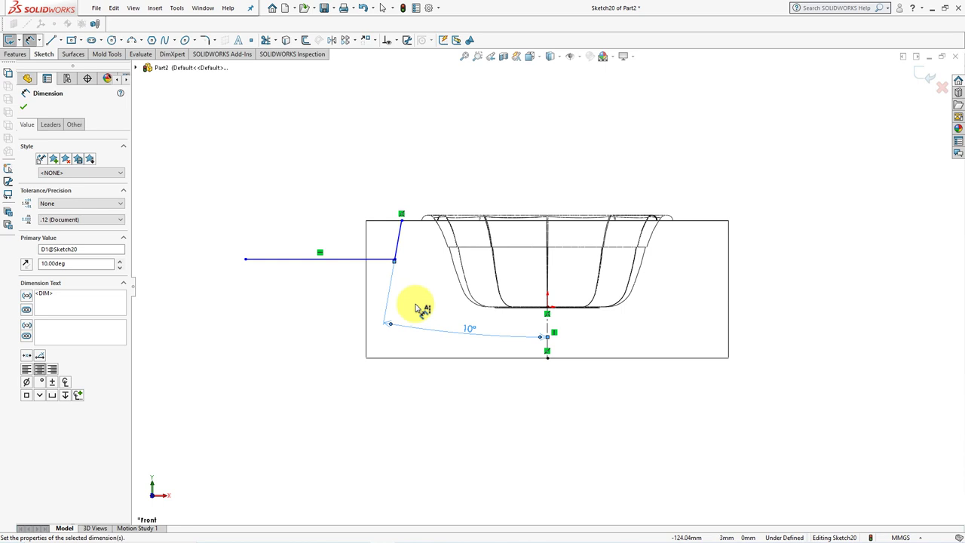
# Add a 30 mm height from the block top and a 286 mm width from the centerline
pyautogui.click(377, 260)
pyautogui.click(366, 220)
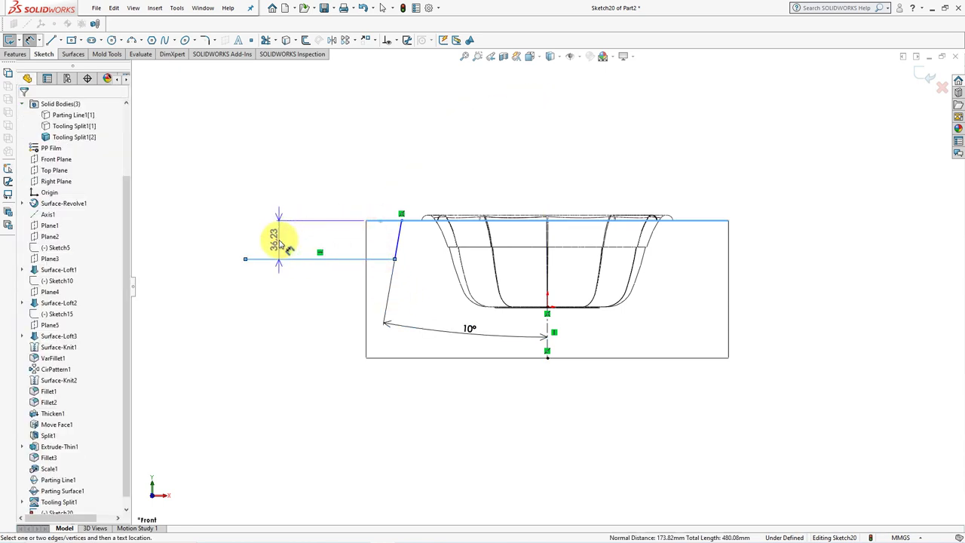
pyautogui.click(279, 243)
pyautogui.write('30')
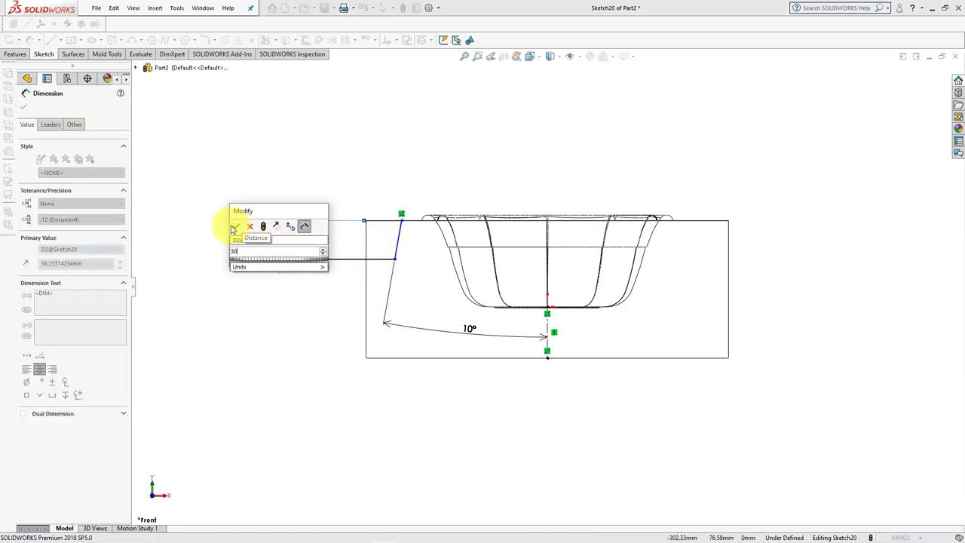
pyautogui.click(234, 227)
pyautogui.click(400, 216)
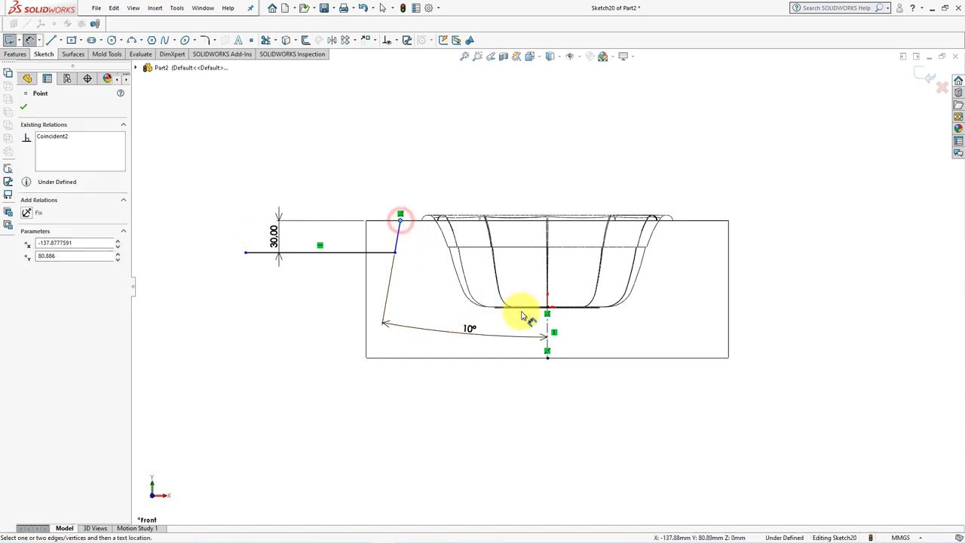
pyautogui.click(548, 327)
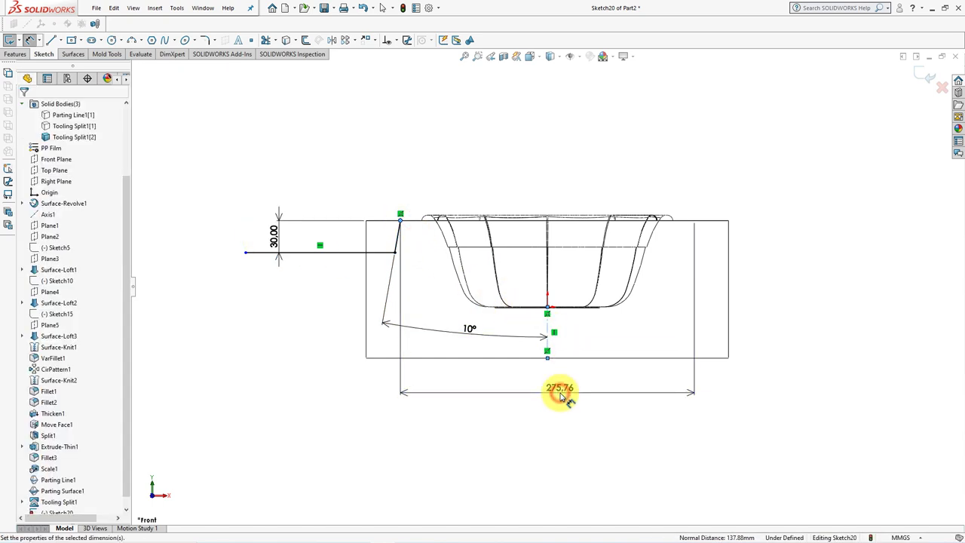
pyautogui.click(563, 398)
pyautogui.write('286')
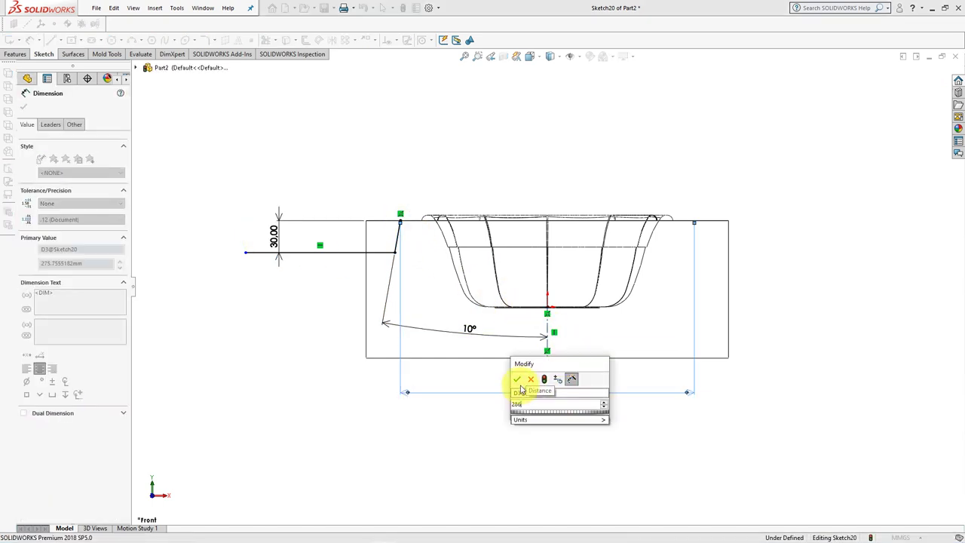
pyautogui.click(516, 381)
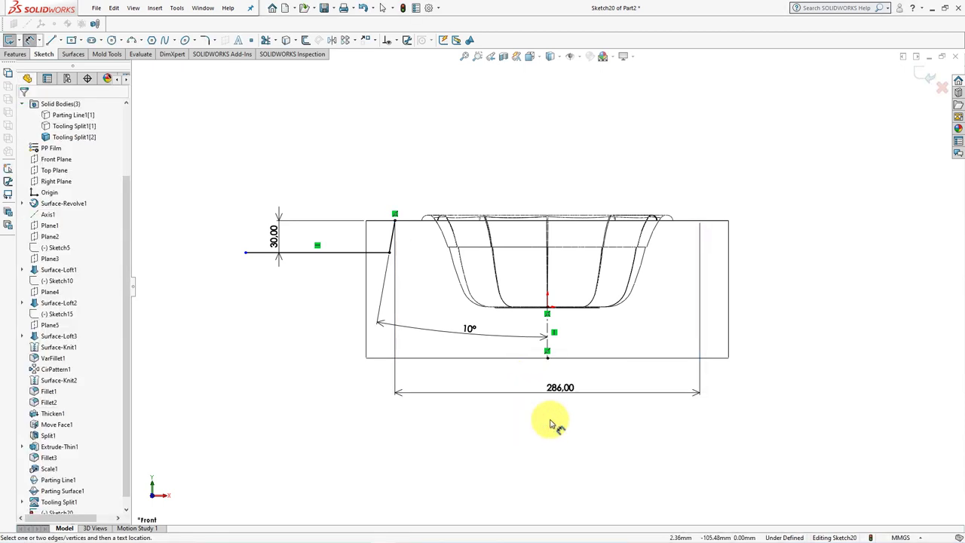
pyautogui.moveTo(553, 424); pyautogui.dragTo(520, 456, button='middle')
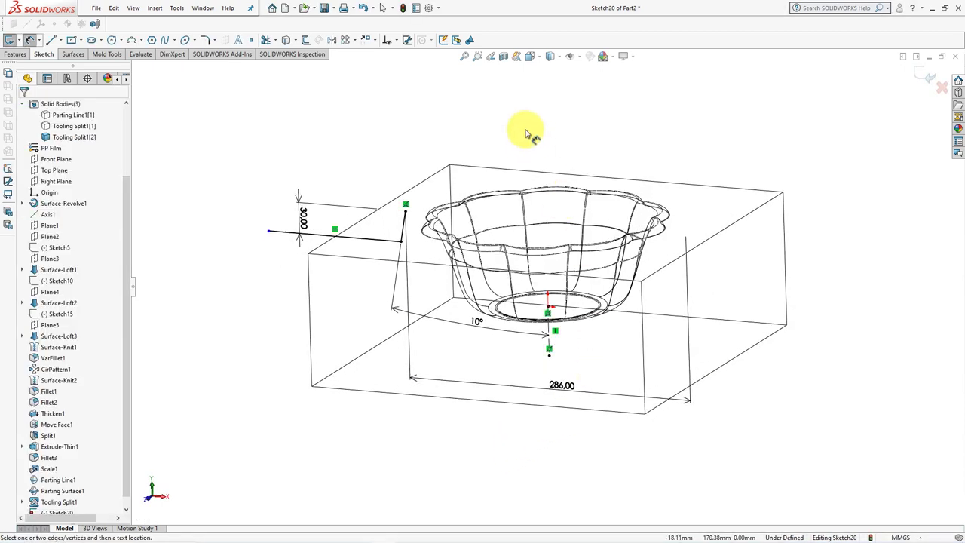
# Revolve Sketch20 360° around its centerline into a ring surface, displayed shaded with edges
pyautogui.click(923, 73)
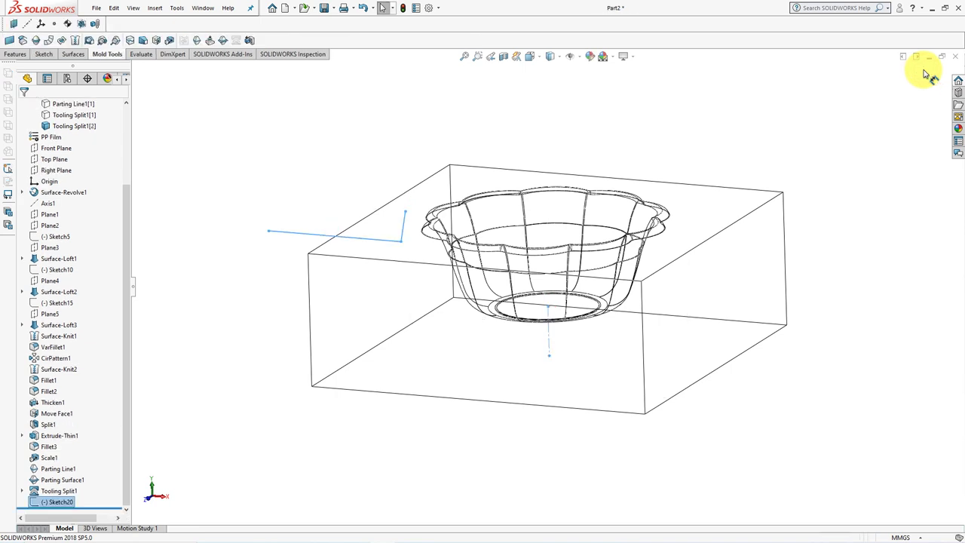
pyautogui.click(65, 55)
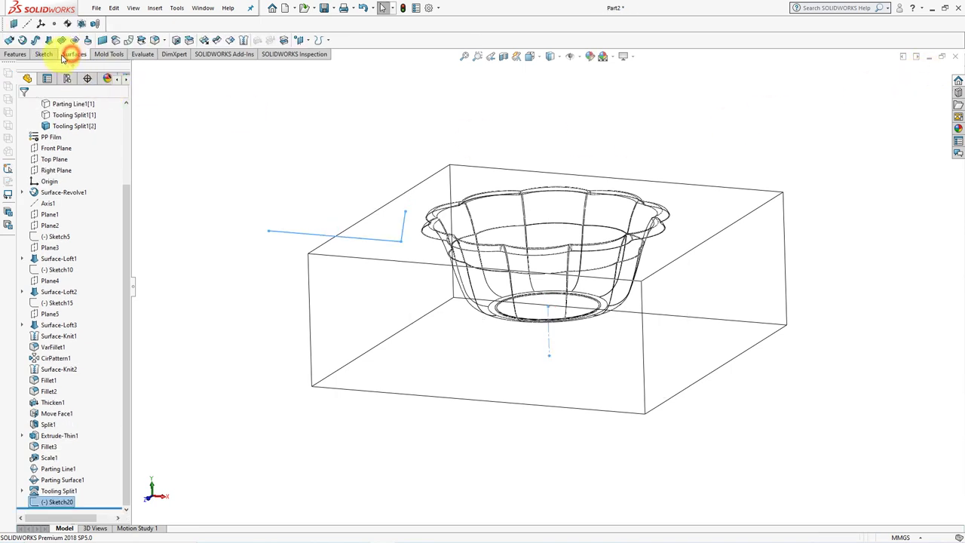
pyautogui.click(22, 41)
pyautogui.click(549, 57)
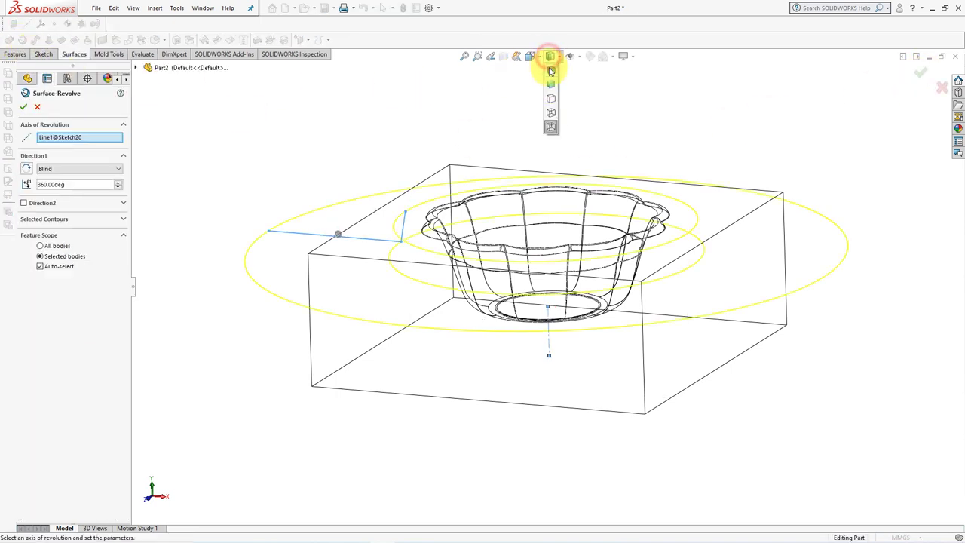
pyautogui.click(550, 70)
pyautogui.click(24, 106)
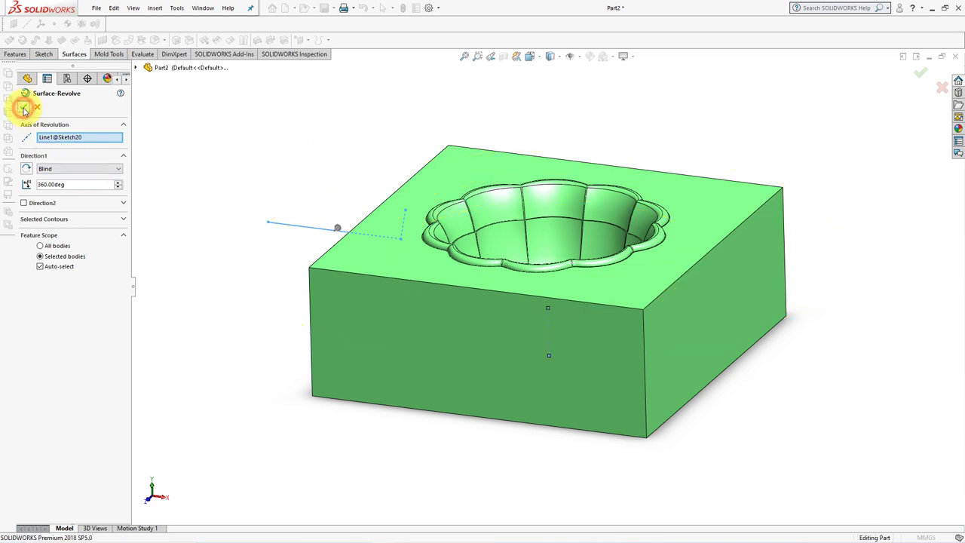
pyautogui.moveTo(216, 164); pyautogui.dragTo(215, 175, button='middle')
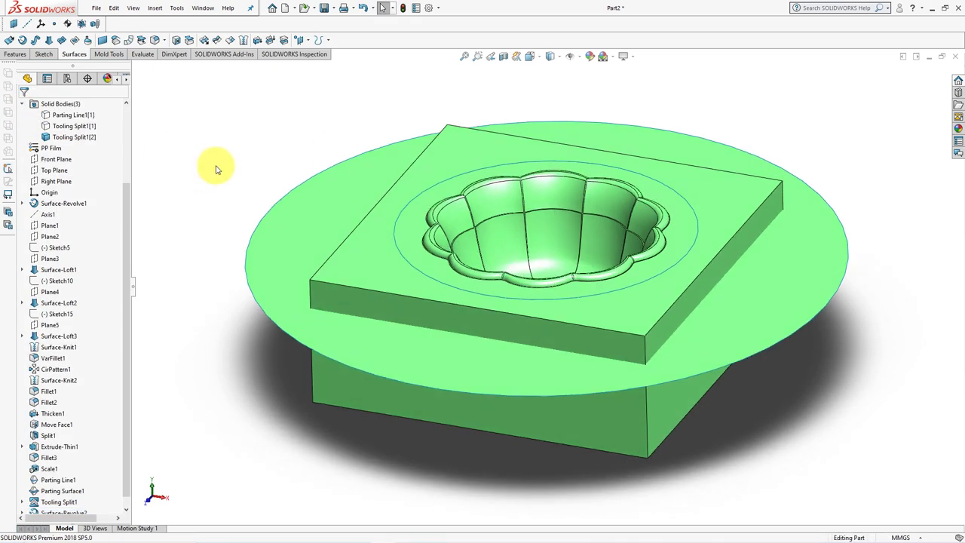
pyautogui.click(15, 53)
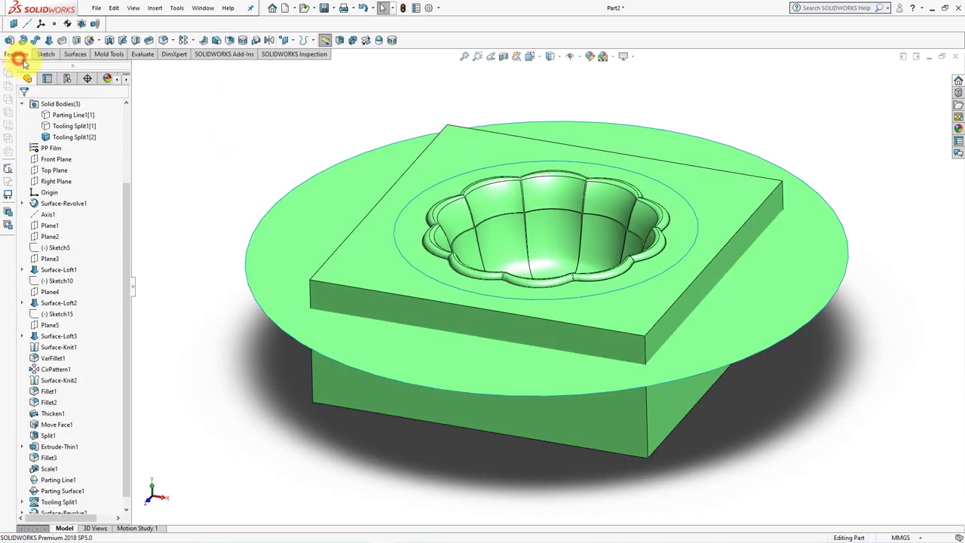
# Split the Tooling Split1[2] block along Surface-Revolve2 into bodies Split2[1] and Split2[2]
pyautogui.click(342, 43)
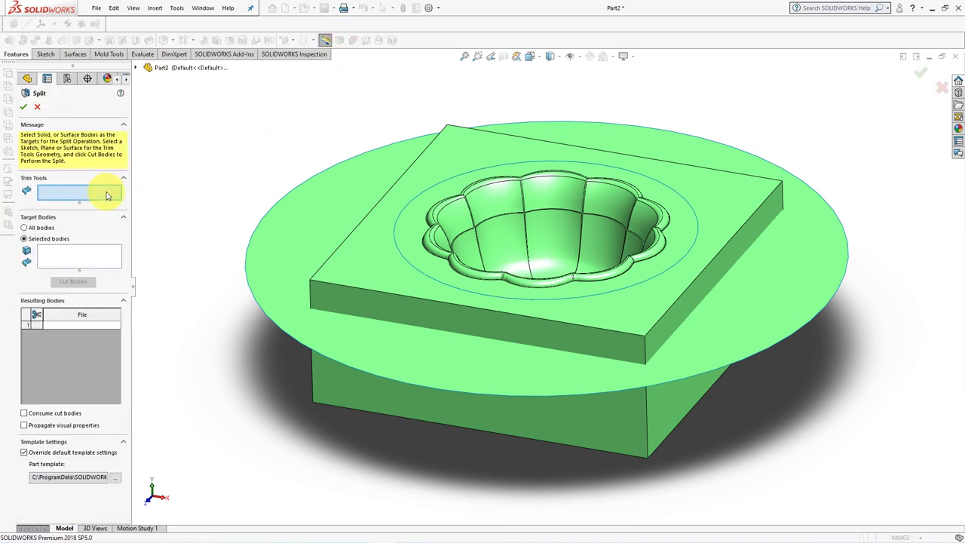
pyautogui.click(308, 208)
pyautogui.click(80, 258)
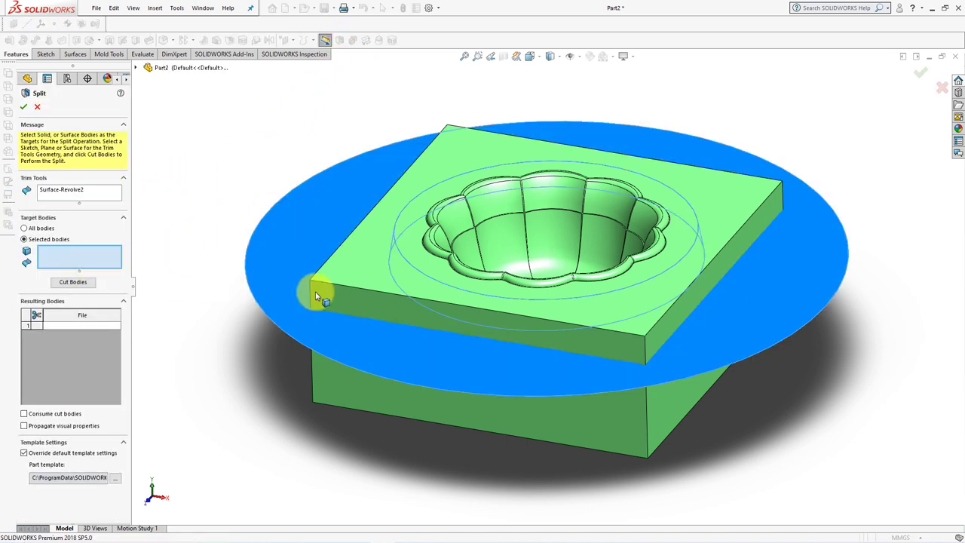
pyautogui.click(362, 303)
pyautogui.click(72, 283)
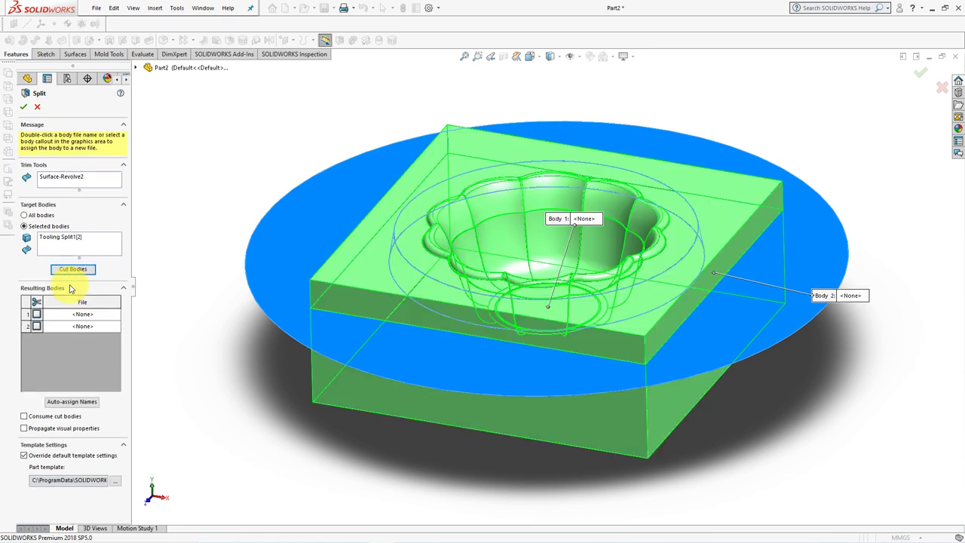
pyautogui.click(36, 315)
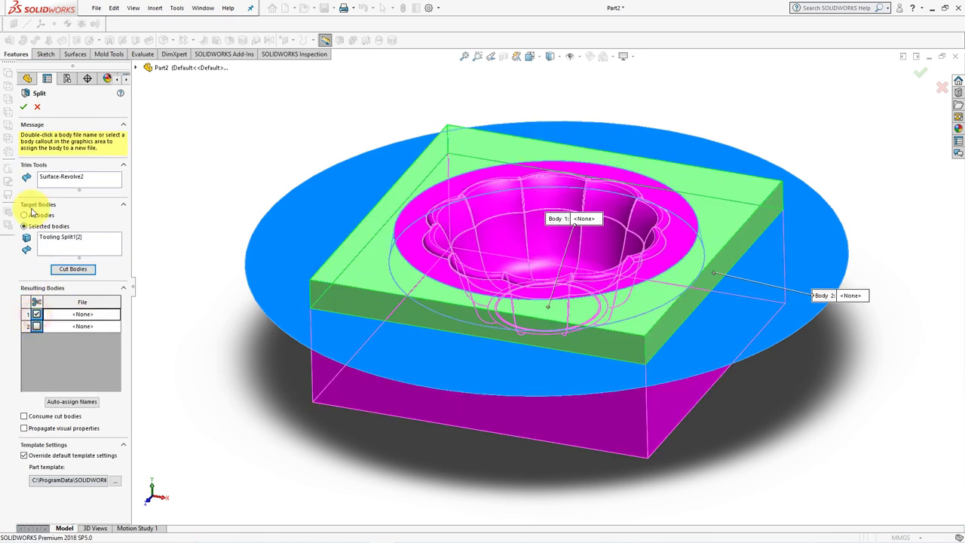
pyautogui.click(25, 109)
# Hide the Surface-Revolve2 ring surface and show the Tooling Split1[1] body again
pyautogui.click(288, 238)
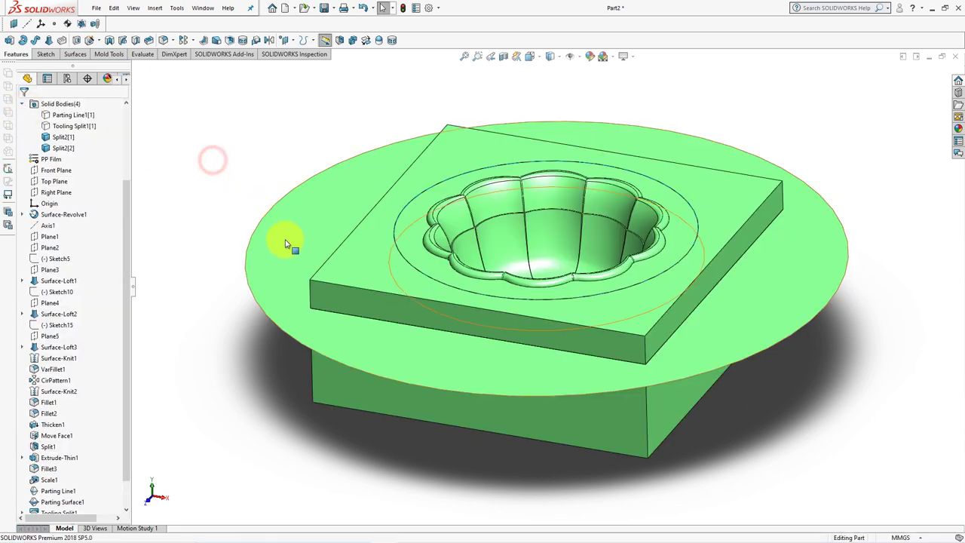
pyautogui.click(343, 209)
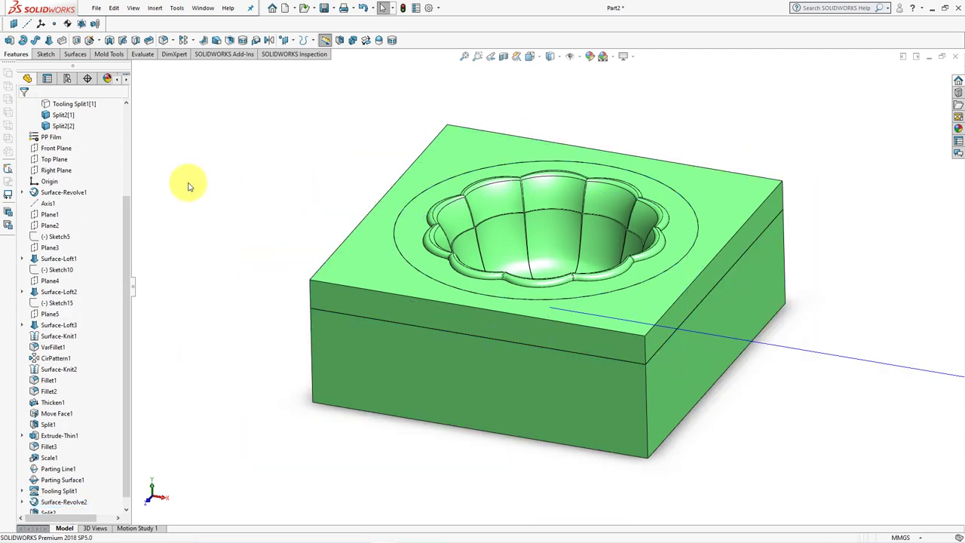
pyautogui.scroll(1, 72, 117)
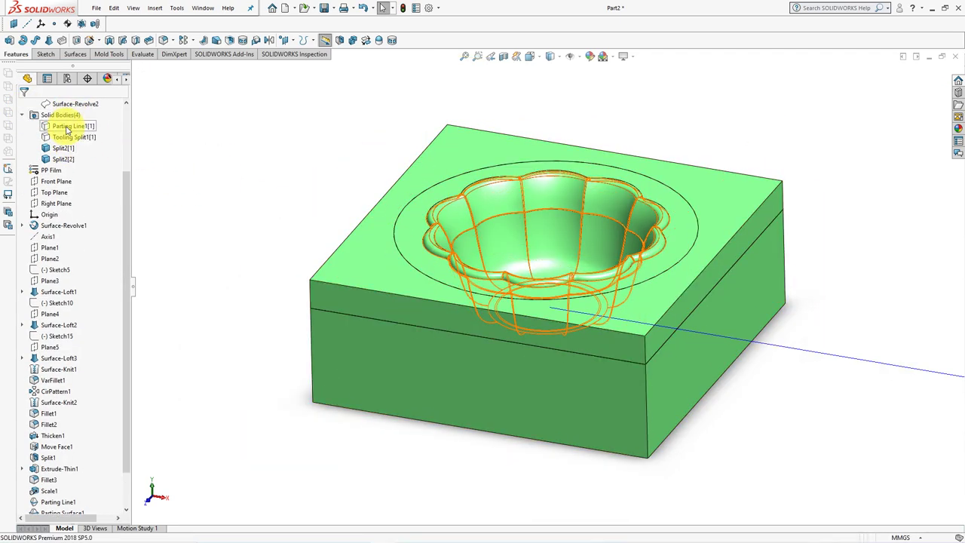
pyautogui.click(73, 136)
pyautogui.click(72, 113)
# Cut the mold in a section view through the Front Plane
pyautogui.click(211, 189)
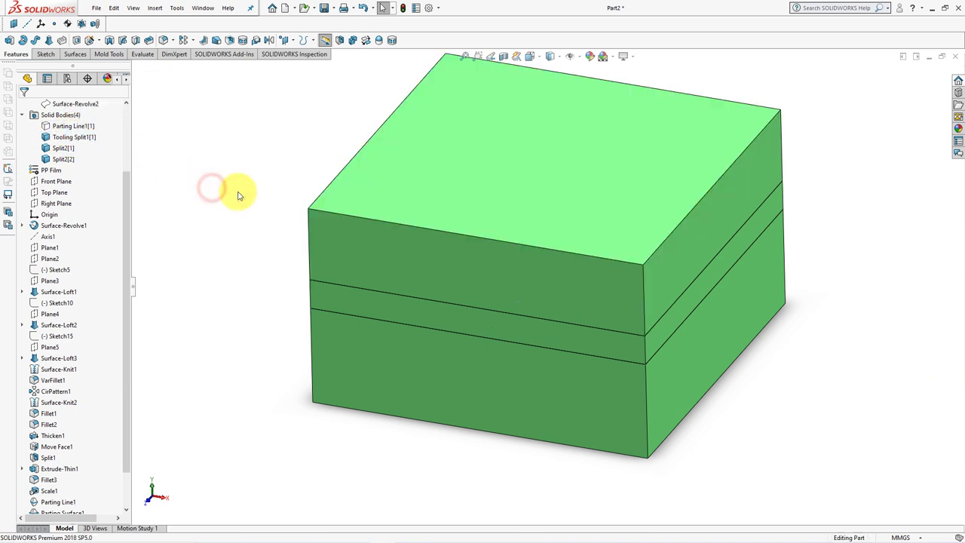
pyautogui.click(504, 56)
pyautogui.click(20, 106)
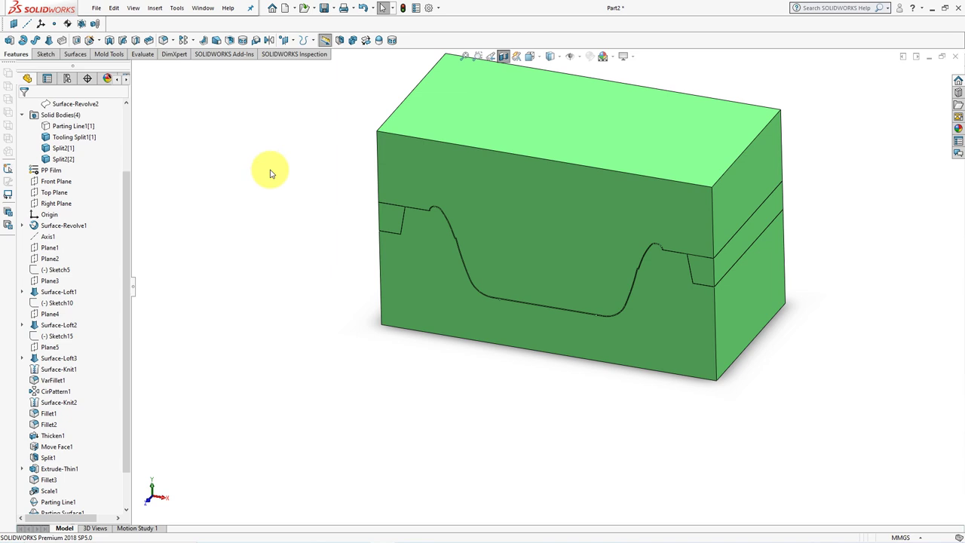
# Combine Tooling Split1[1] and the ring slab Split2[2] into one body and inspect it
pyautogui.click(357, 43)
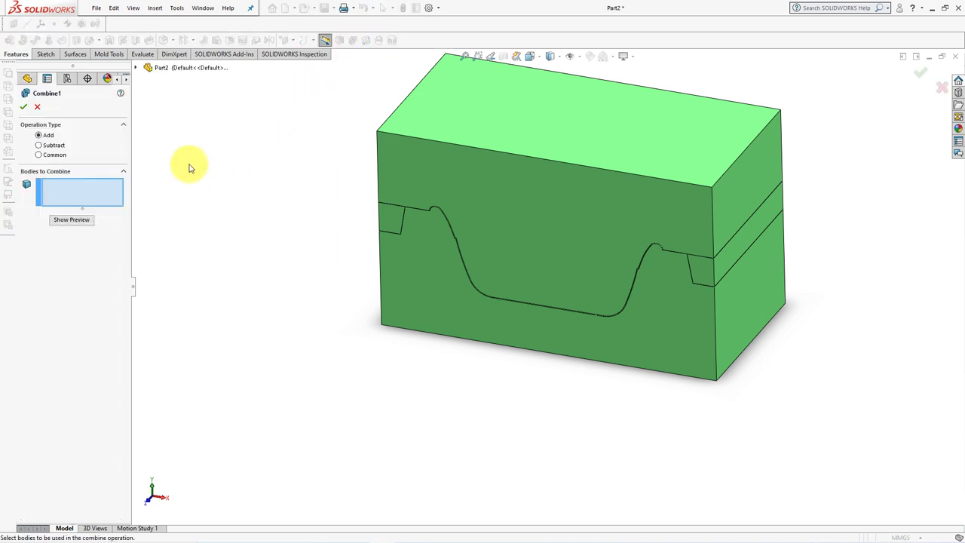
pyautogui.click(748, 213)
pyautogui.click(757, 228)
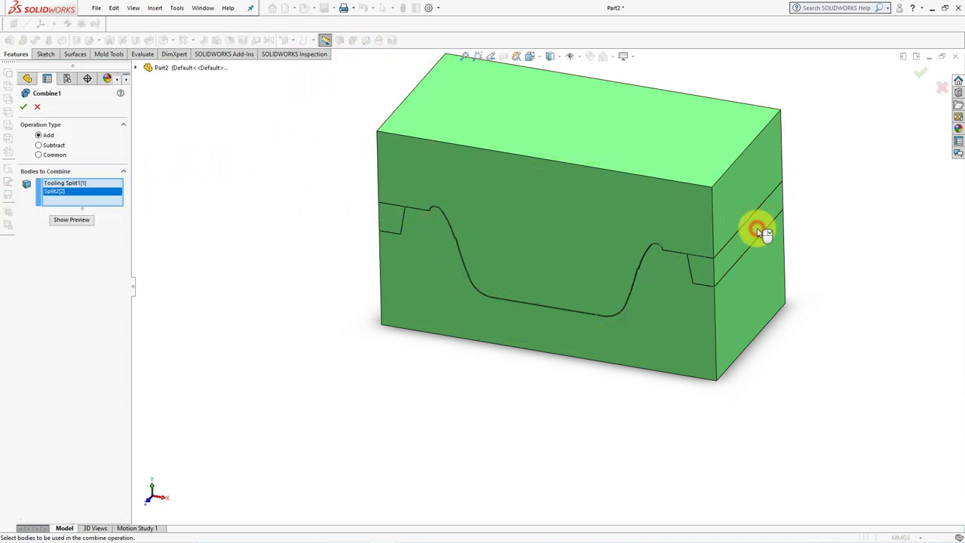
pyautogui.click(64, 219)
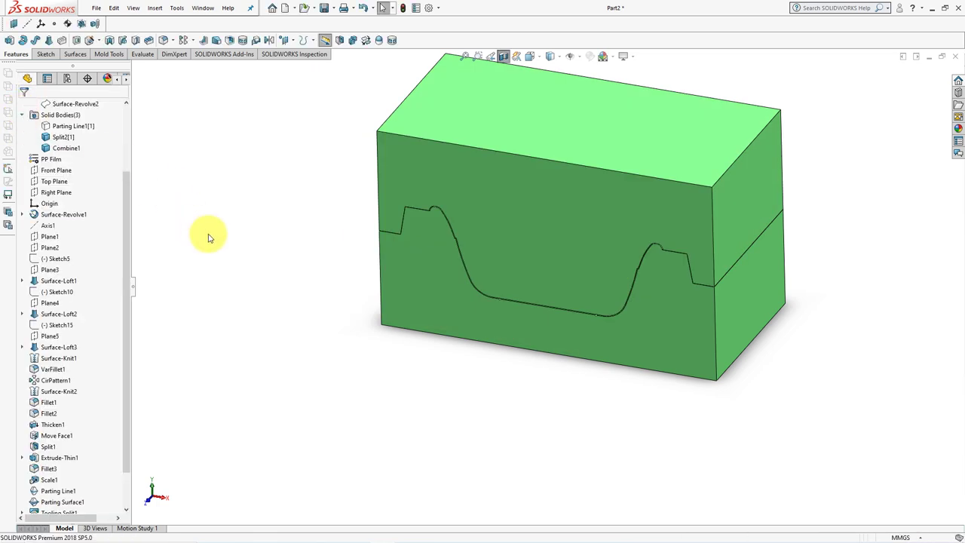
pyautogui.moveTo(209, 239)
pyautogui.mouseDown(button='middle')
pyautogui.moveTo(252, 261)
pyautogui.moveTo(214, 230)
pyautogui.mouseUp(button='middle')
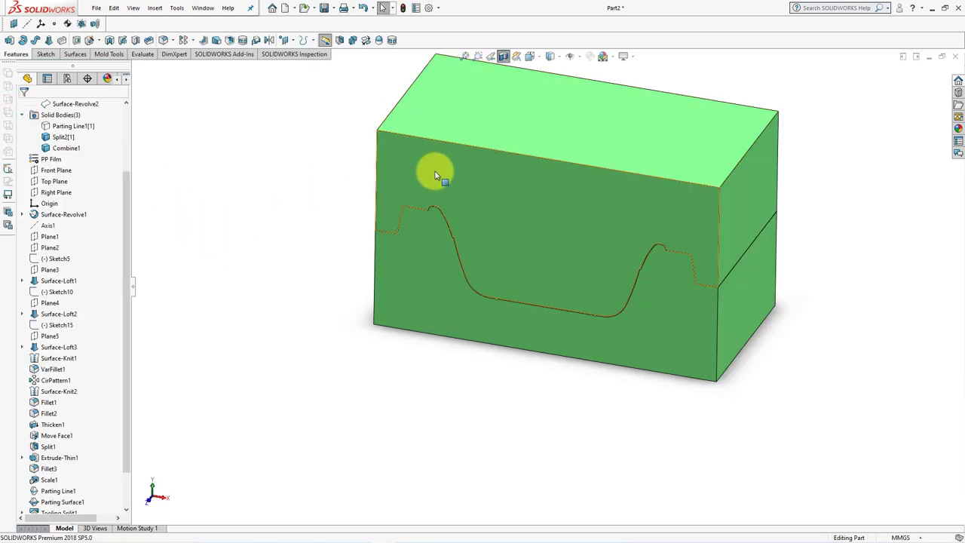
pyautogui.moveTo(435, 175); pyautogui.dragTo(490, 104, button='middle')
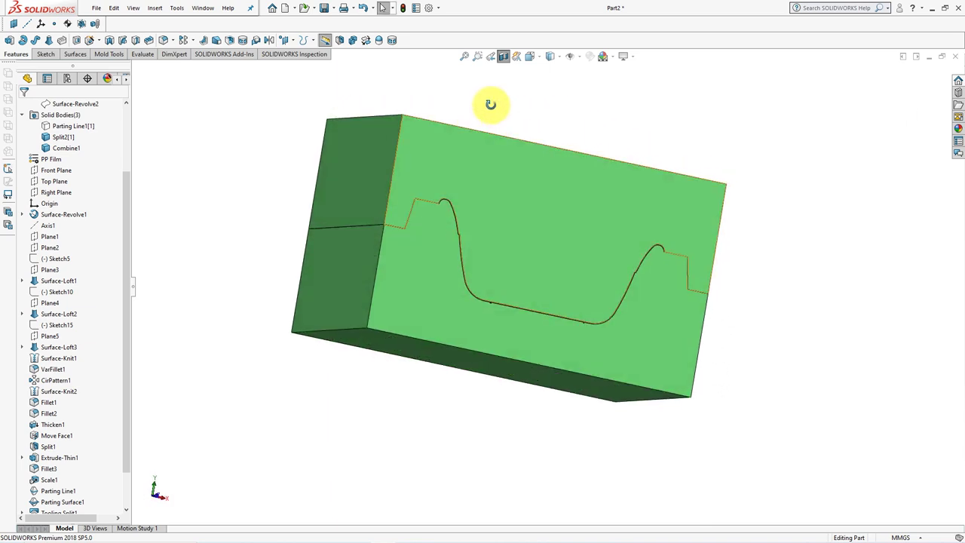
# Turn off the section cut and hide the upper mold block to see the bowl recess
pyautogui.click(503, 56)
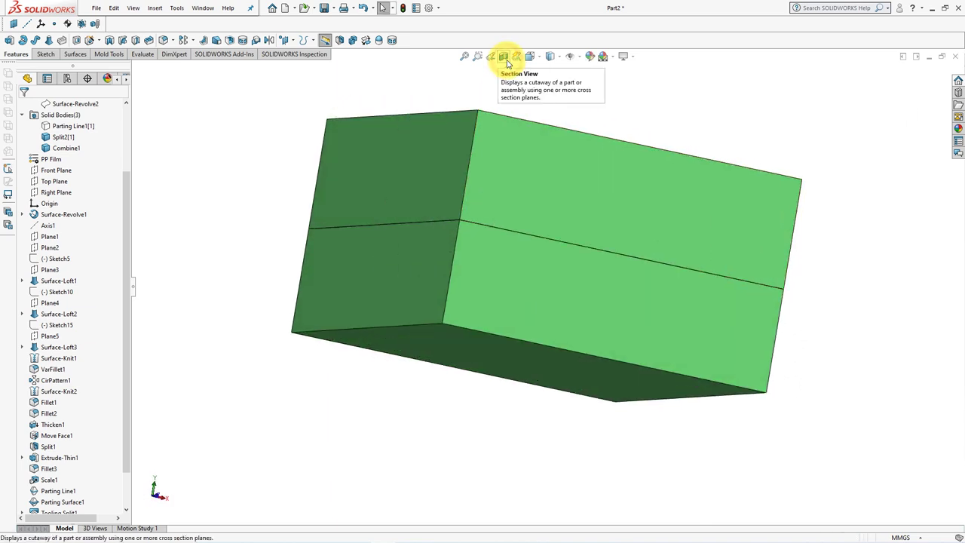
pyautogui.click(420, 172)
pyautogui.click(491, 133)
pyautogui.moveTo(269, 188); pyautogui.dragTo(255, 259, button='middle')
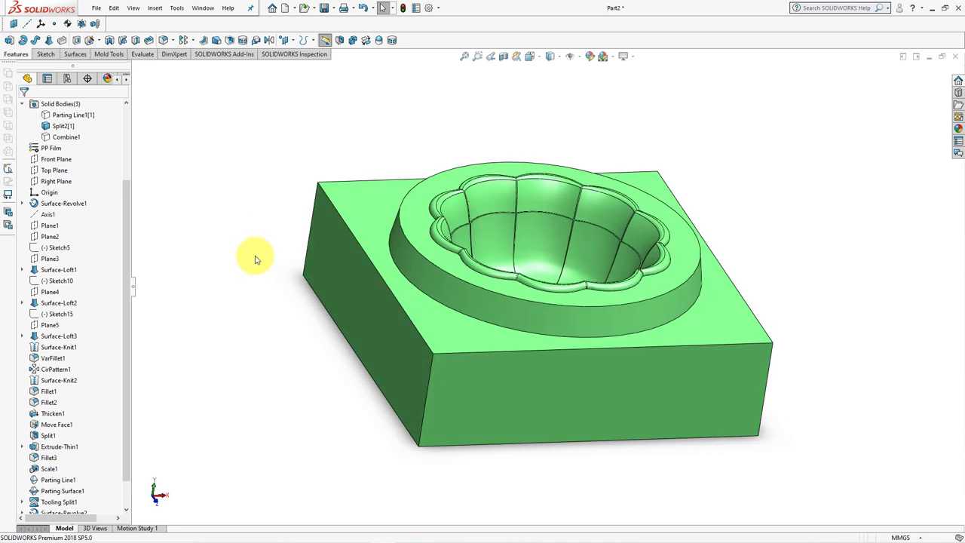
# Offset the mold block's flat top face by 1.00 mm with Move Face
pyautogui.click(107, 57)
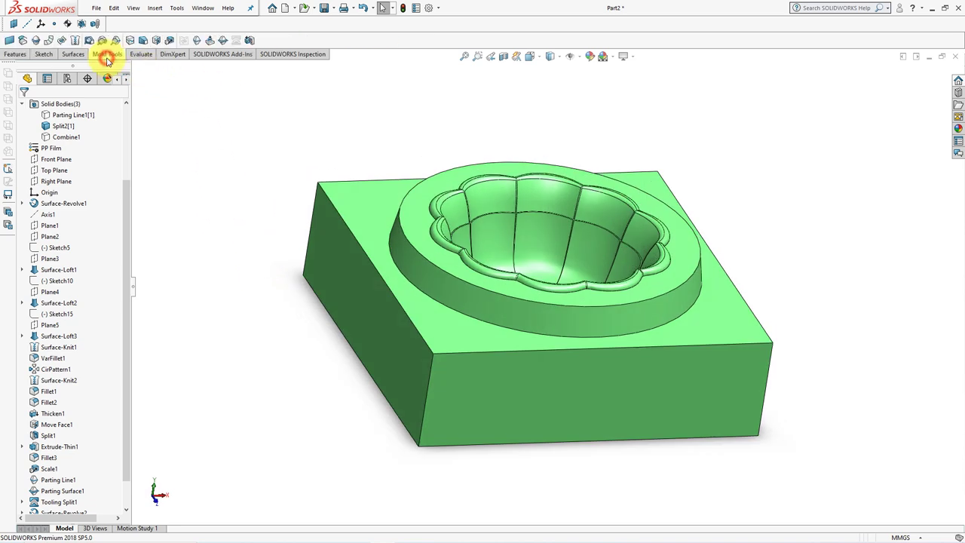
pyautogui.click(158, 43)
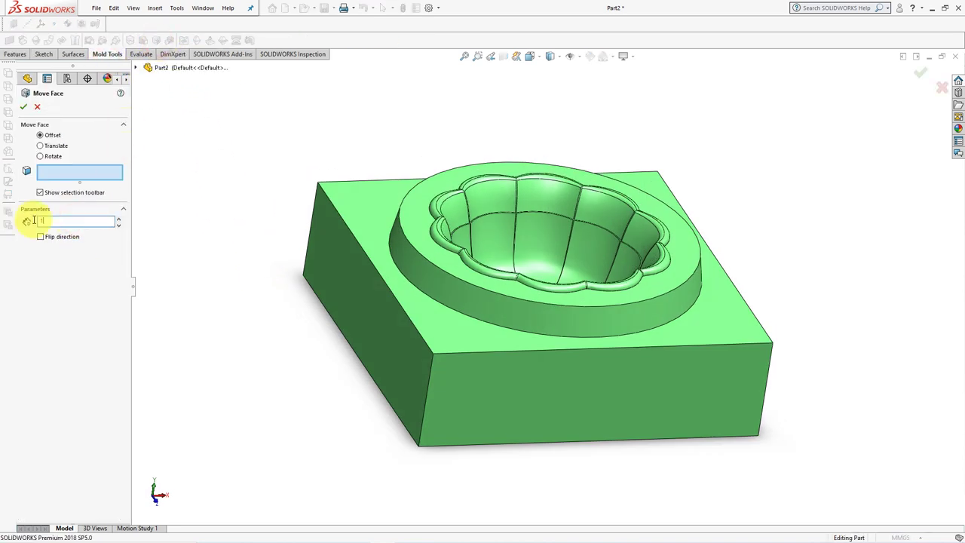
pyautogui.click(351, 200)
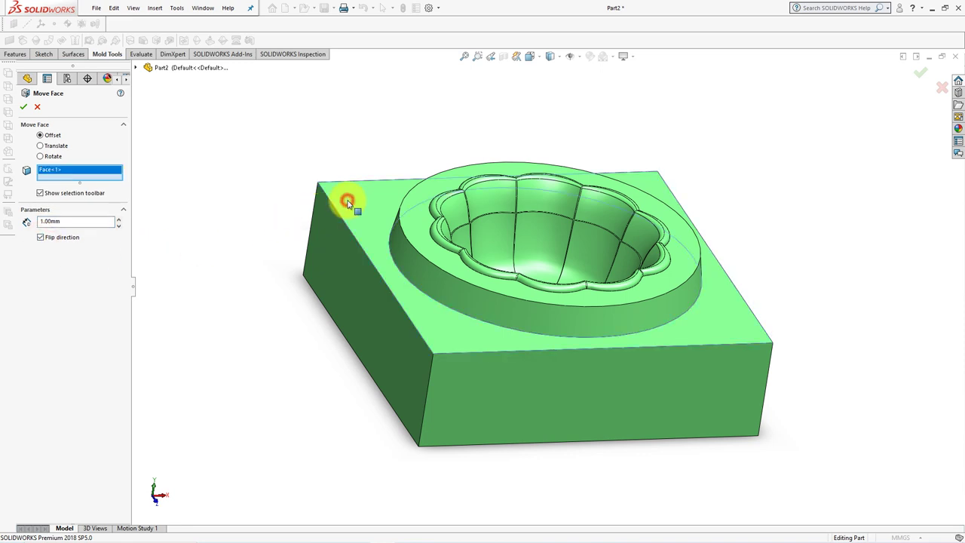
pyautogui.click(24, 109)
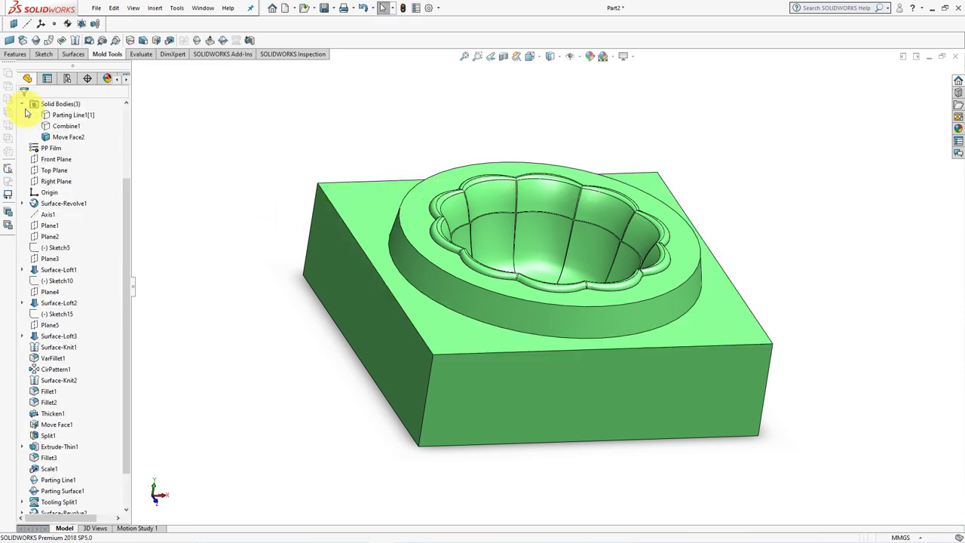
# Show the hidden mold block and check the parting profile in a section view
pyautogui.click(66, 126)
pyautogui.click(83, 106)
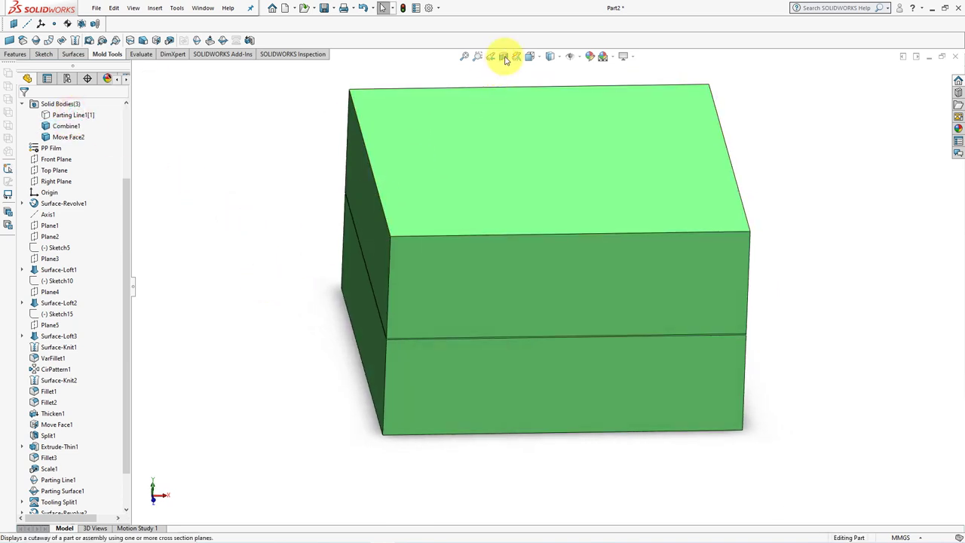
pyautogui.click(504, 56)
pyautogui.click(920, 77)
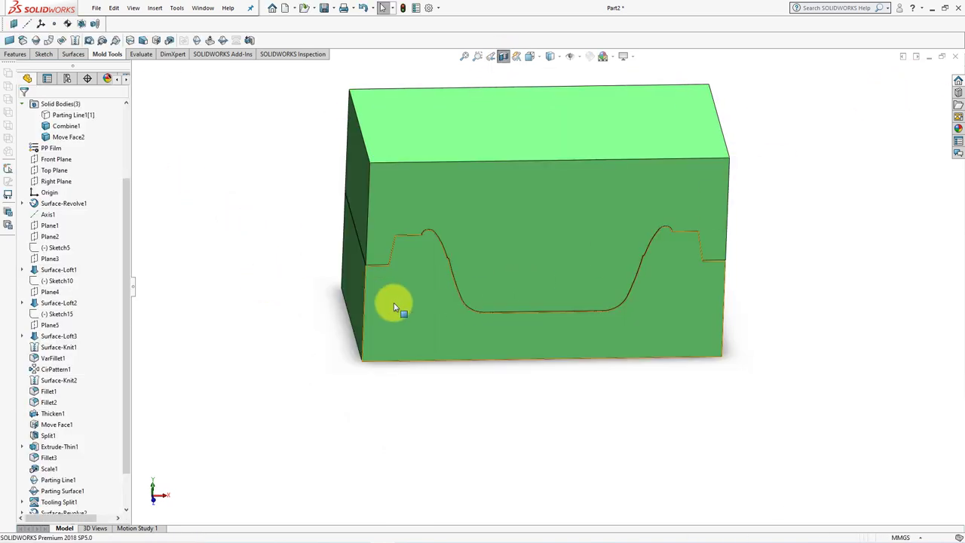
pyautogui.scroll(-3, 382, 281)
pyautogui.scroll(-1, 315, 271)
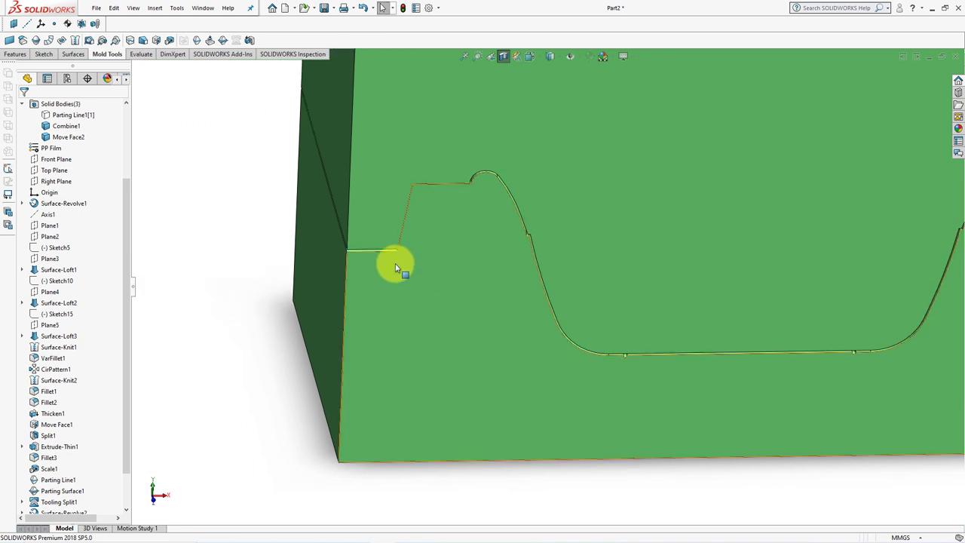
pyautogui.scroll(-2, 394, 263)
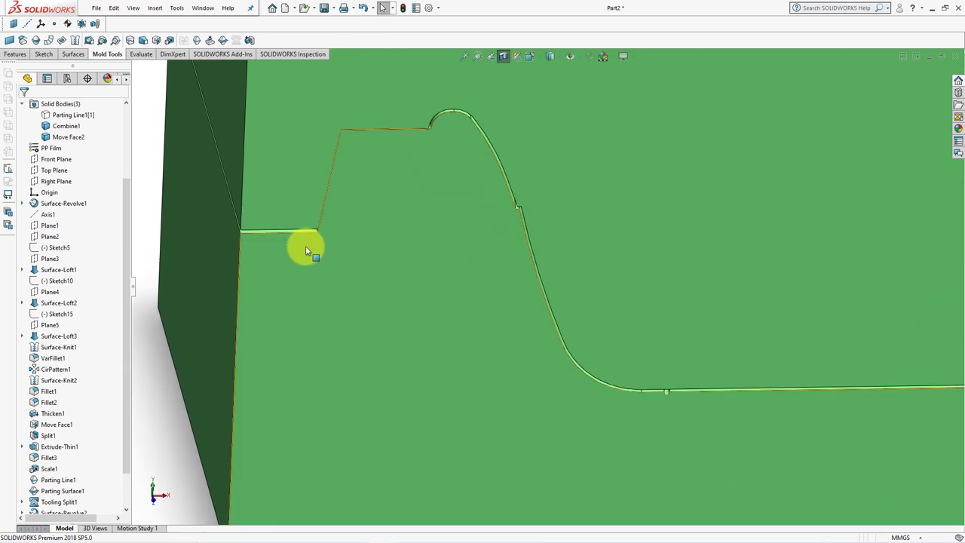
pyautogui.scroll(5, 315, 293)
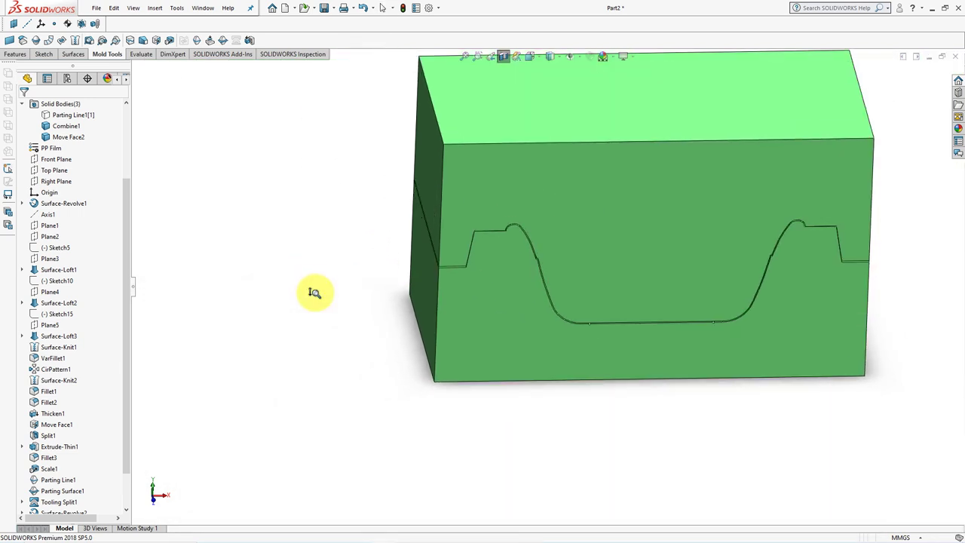
# Turn off the section cut and hide the upper mold block again
pyautogui.click(502, 58)
pyautogui.click(529, 153)
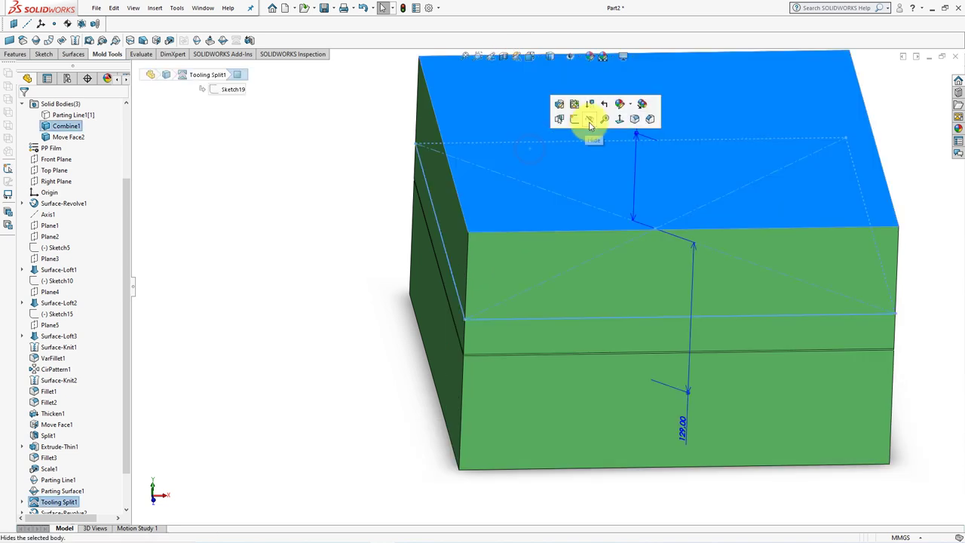
pyautogui.click(586, 121)
# Fillet the outer circular rim edge with a 2 mm radius
pyautogui.click(15, 54)
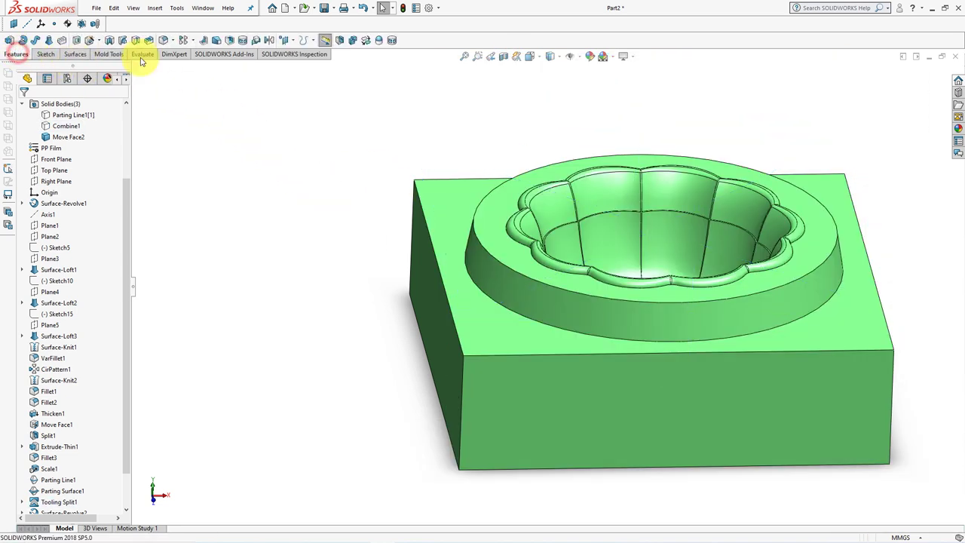
pyautogui.click(164, 40)
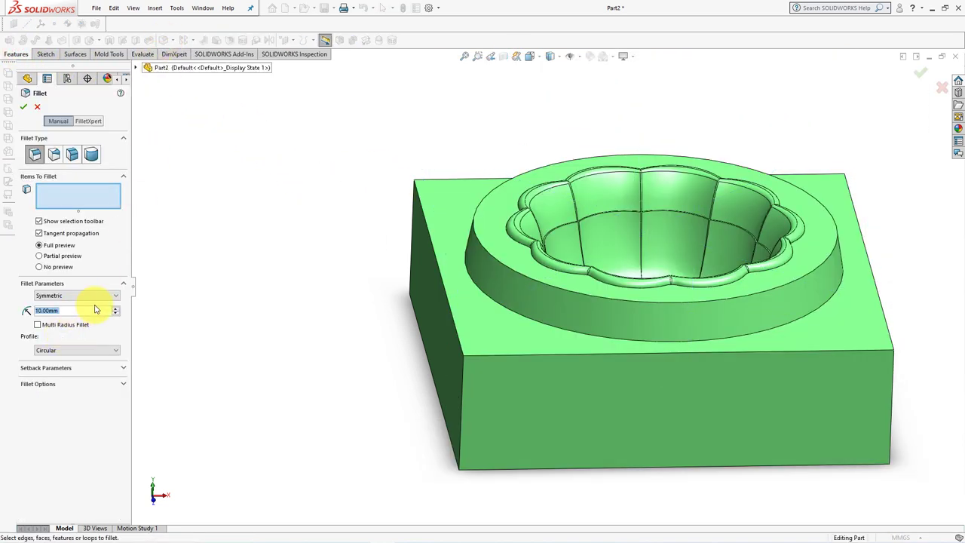
pyautogui.write('2')
pyautogui.press('Return')
pyautogui.click(500, 264)
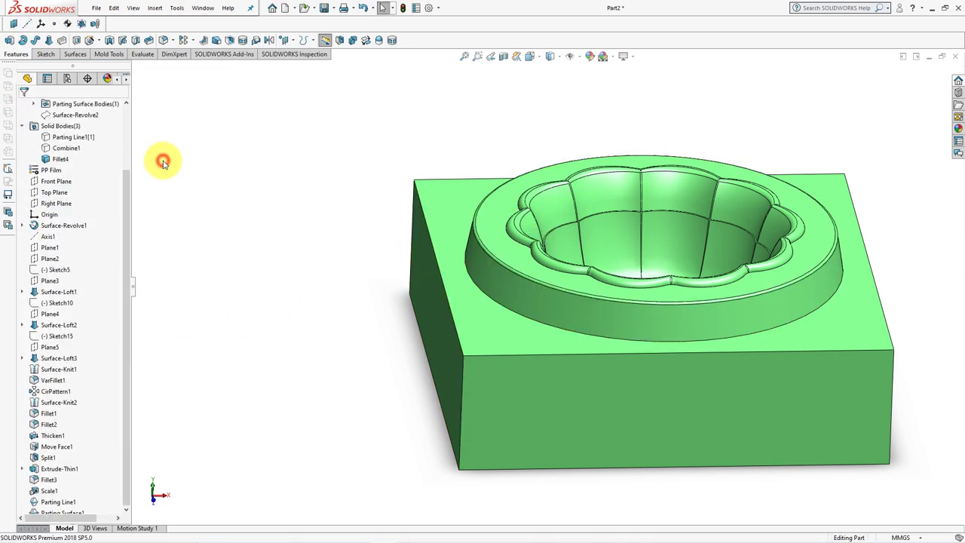
pyautogui.click(80, 136)
# Hide the lower mold block and orbit to the top block's bowl face
pyautogui.click(492, 402)
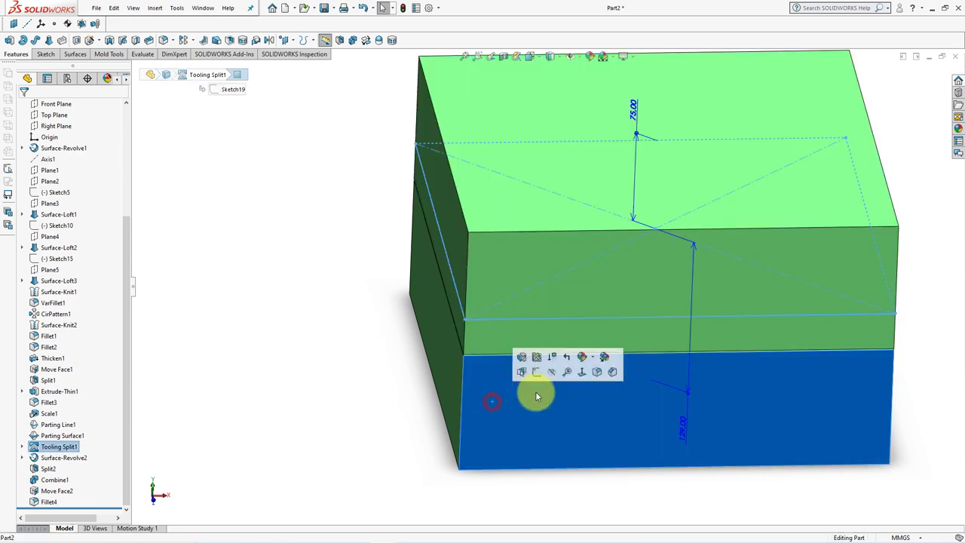
pyautogui.click(550, 366)
pyautogui.click(352, 371)
pyautogui.moveTo(357, 379); pyautogui.dragTo(346, 166, button='middle')
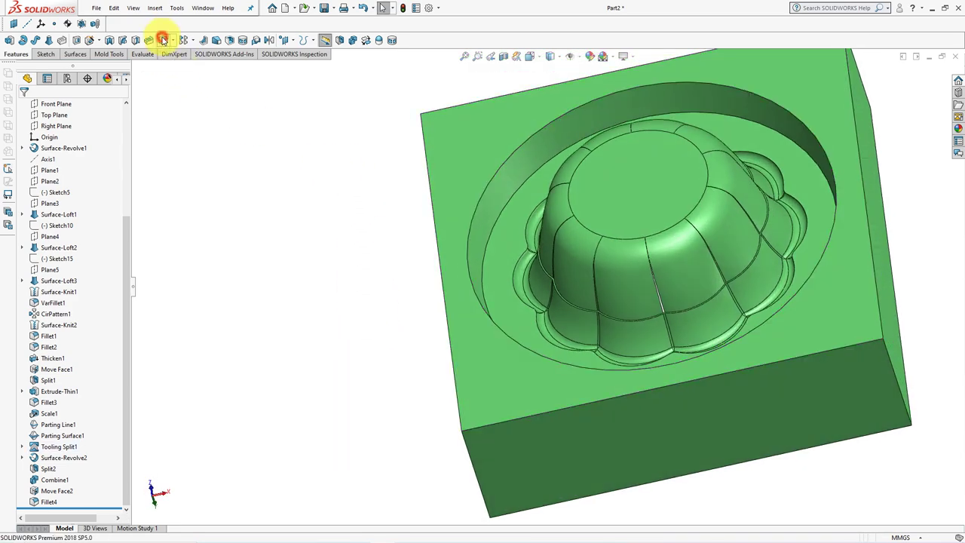
# Add a second 2 mm fillet on the cavity's top circular edge
pyautogui.click(163, 39)
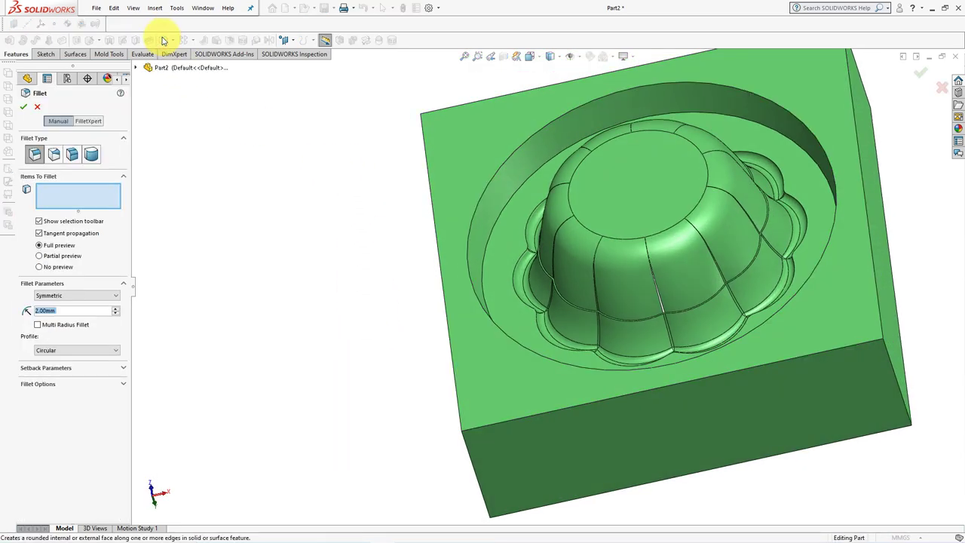
pyautogui.click(482, 197)
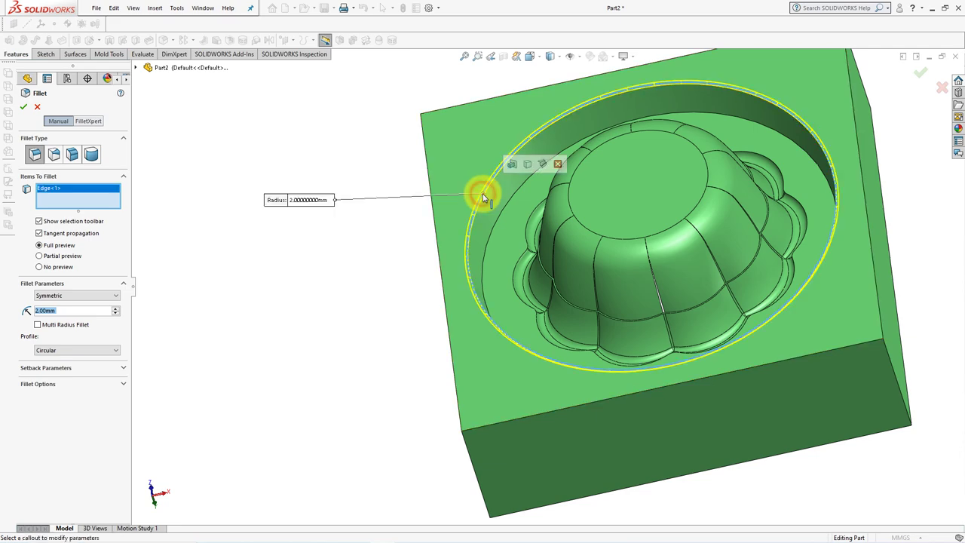
pyautogui.click(24, 107)
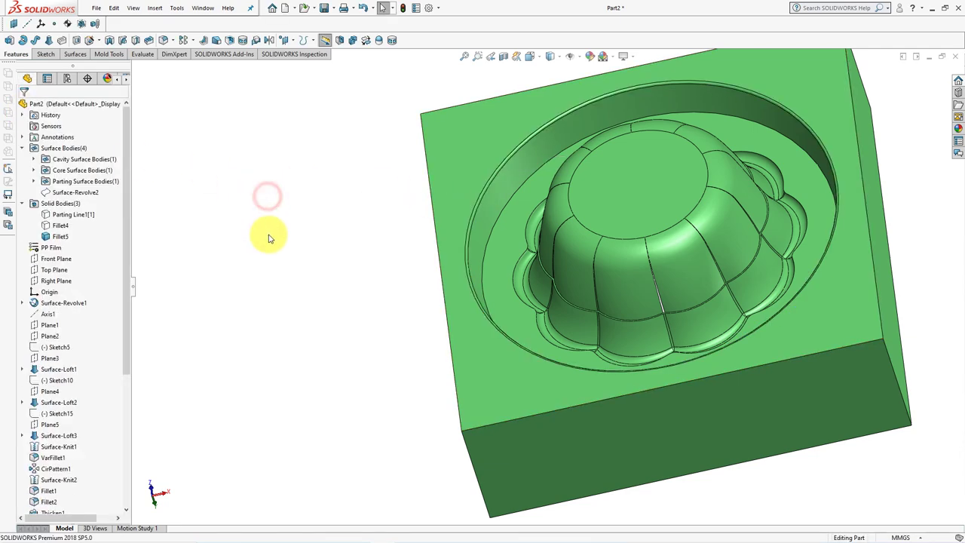
# Show the hidden Fillet4 block body so both mold blocks are visible
pyautogui.moveTo(265, 233); pyautogui.dragTo(292, 195, button='middle')
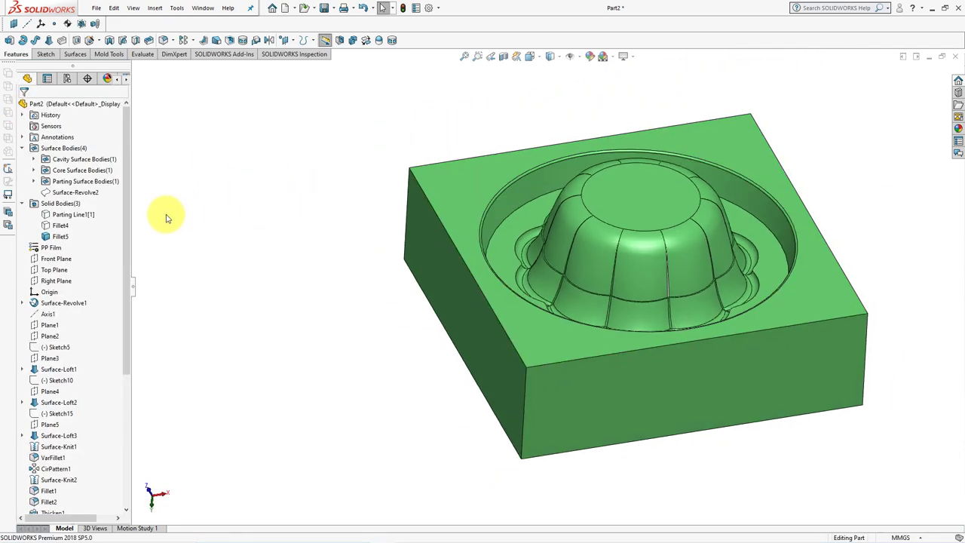
pyautogui.click(53, 226)
pyautogui.click(61, 213)
pyautogui.click(237, 241)
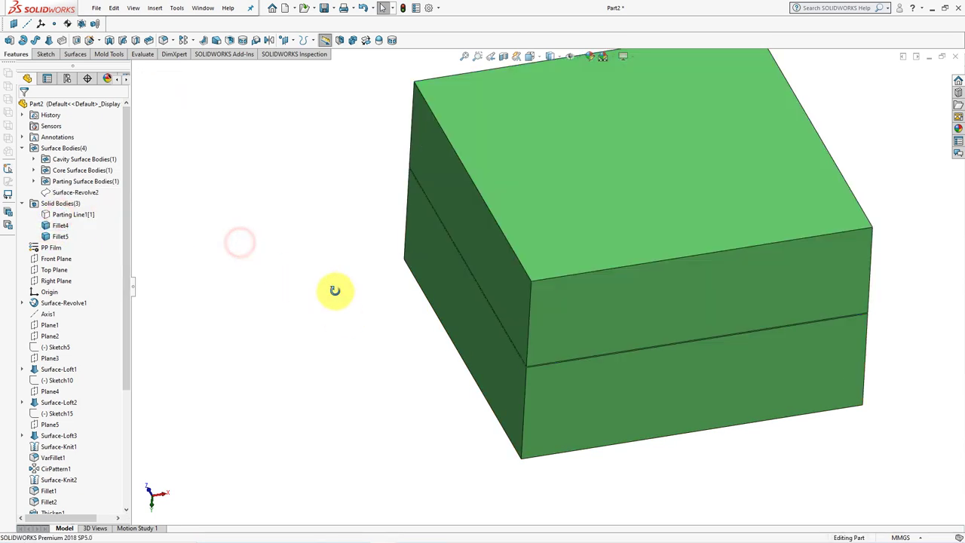
pyautogui.moveTo(334, 286)
pyautogui.mouseDown(button='middle')
pyautogui.moveTo(264, 277)
pyautogui.moveTo(273, 245)
pyautogui.moveTo(248, 302)
pyautogui.moveTo(253, 288)
pyautogui.mouseUp(button='middle')
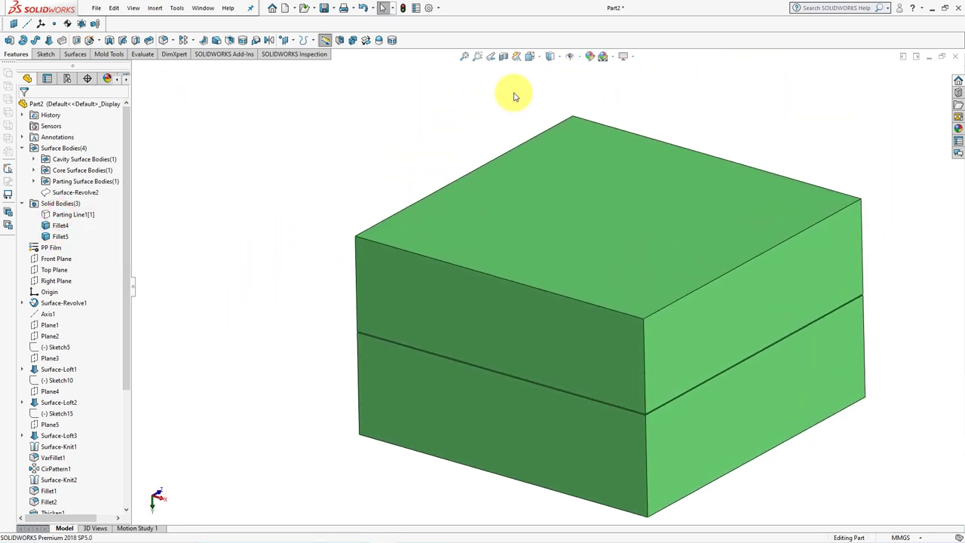
# Section both blocks on the Front Plane with the direction reversed
pyautogui.click(503, 56)
pyautogui.click(24, 302)
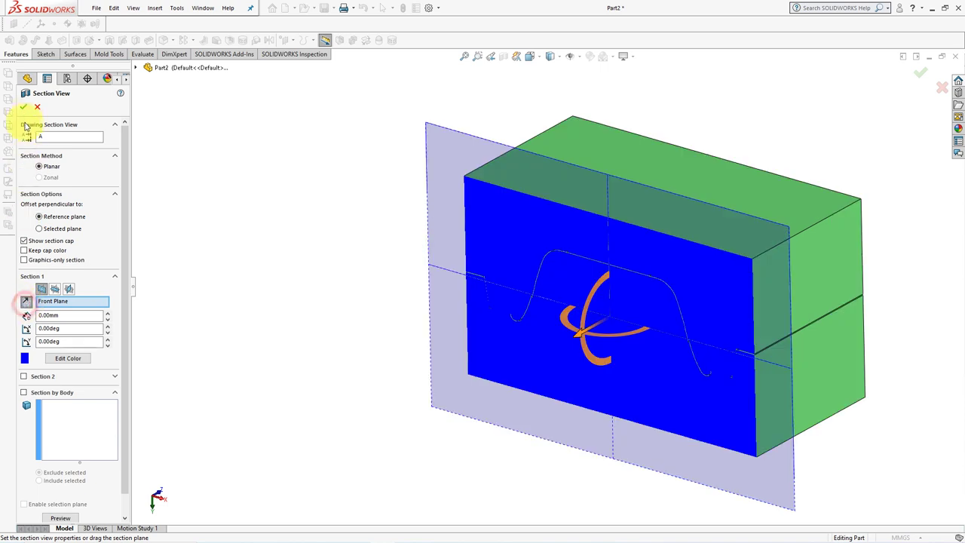
pyautogui.click(24, 110)
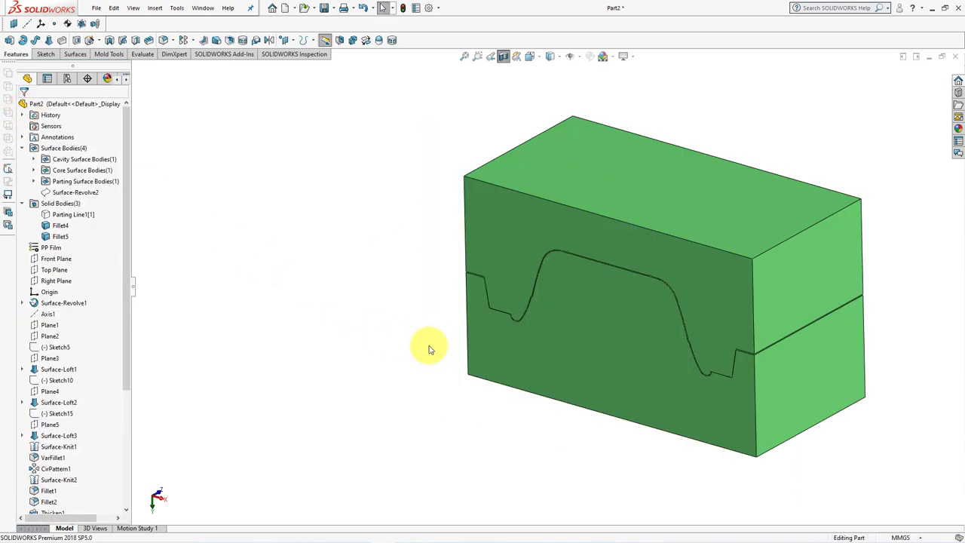